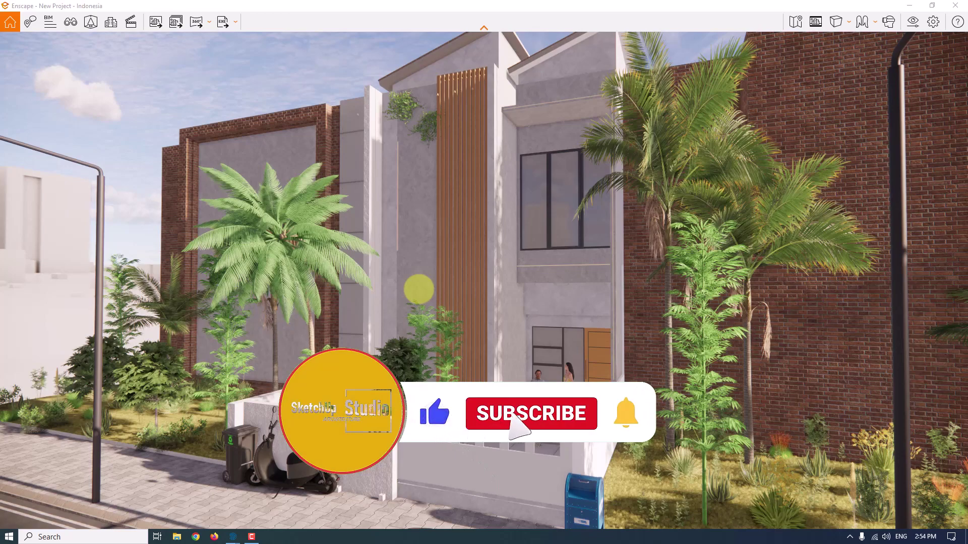
Walk the camera toward and away from the house to find a frontal view of the facade.
{"action": "key", "text": "a"}
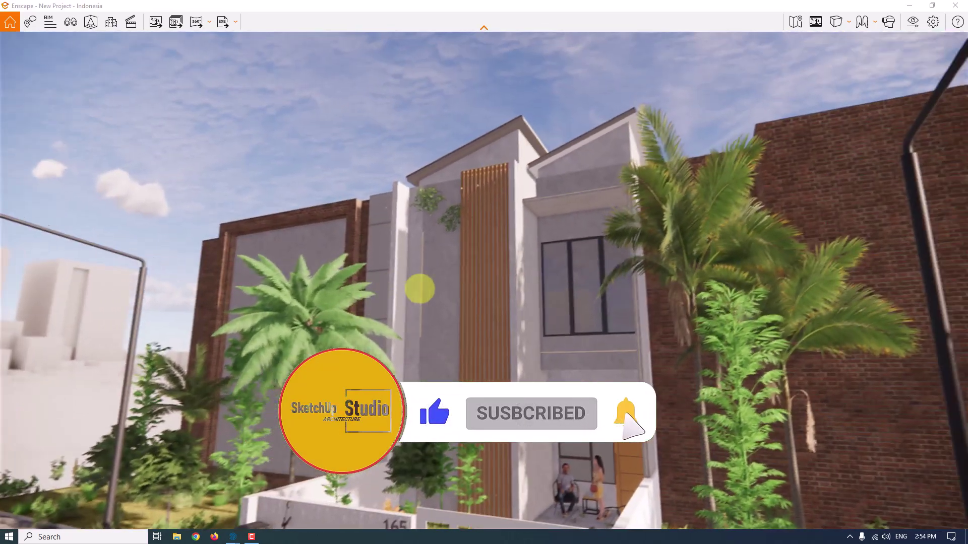
{"action": "key", "text": "s"}
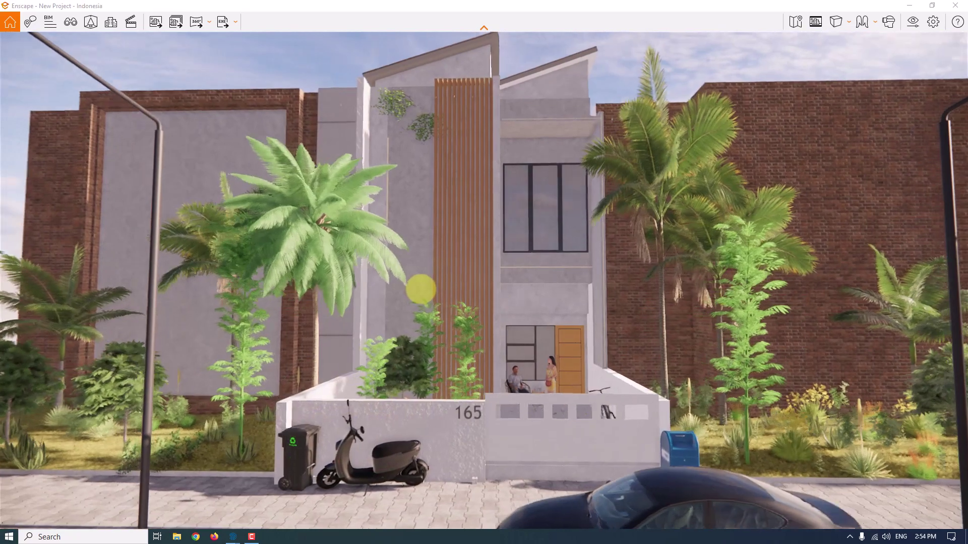
{"action": "key", "text": "a"}
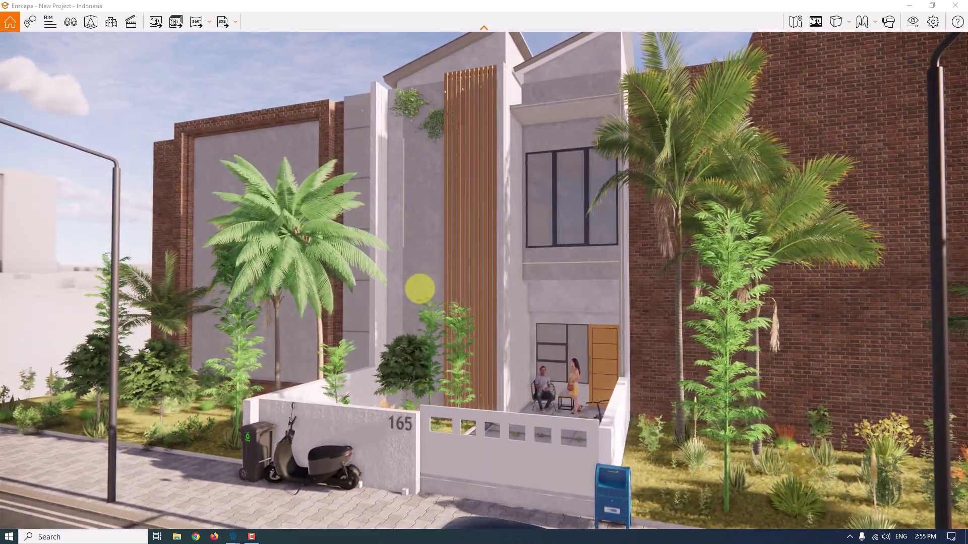
{"action": "key", "text": "s"}
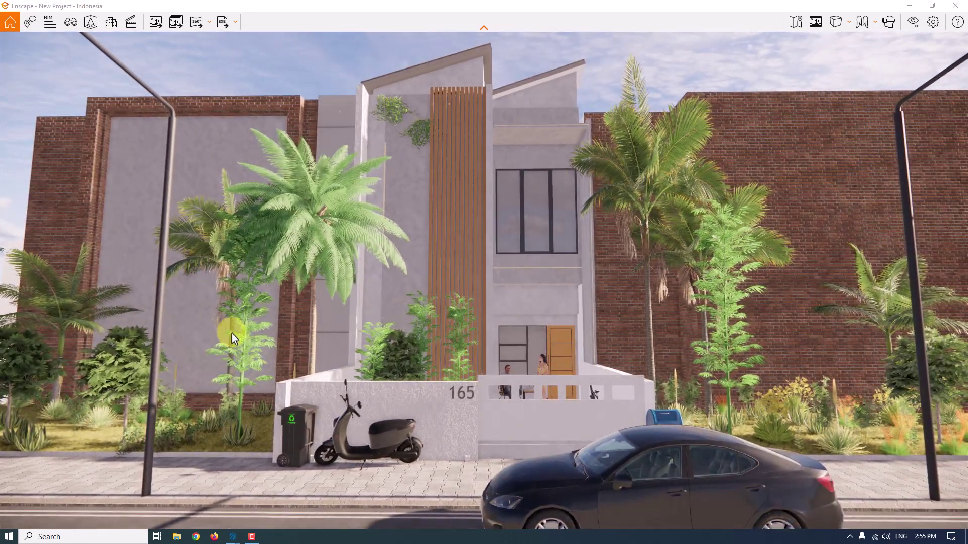
{"action": "key", "text": "w"}
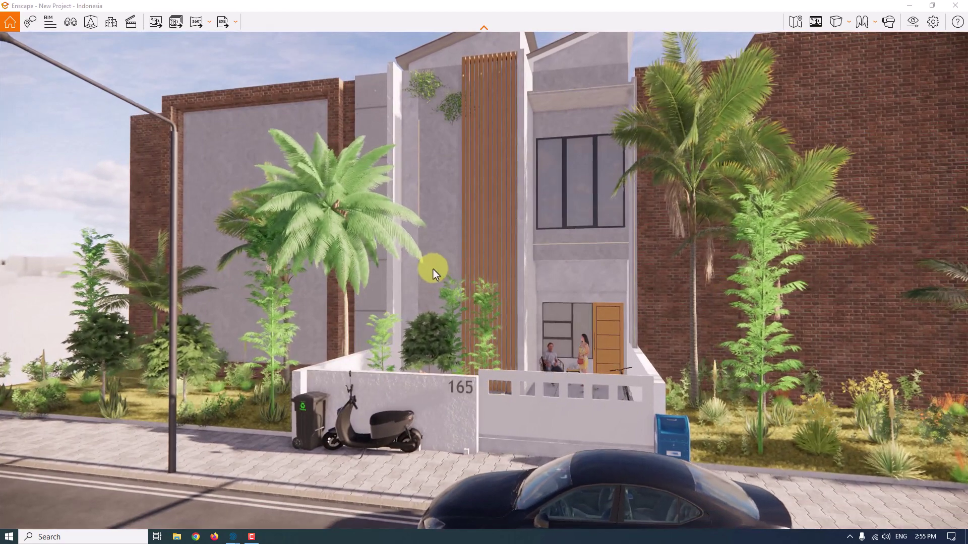
{"action": "key", "text": "s"}
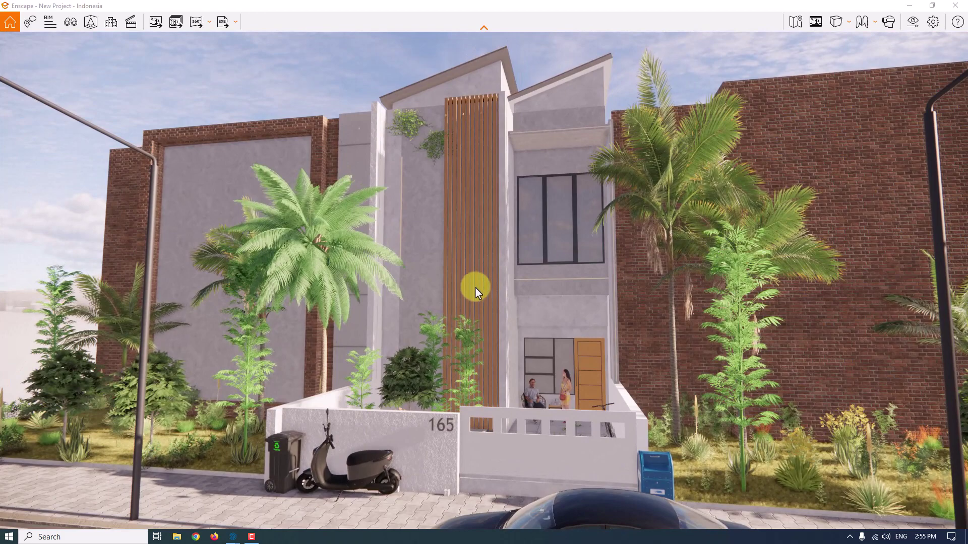
{"action": "key", "text": "w"}
{"action": "key", "text": "d"}
Close in on the 165 front wall and scooter, back away, then bring up saved views St1–St3.
{"action": "key", "text": "w"}
{"action": "key", "text": "a"}
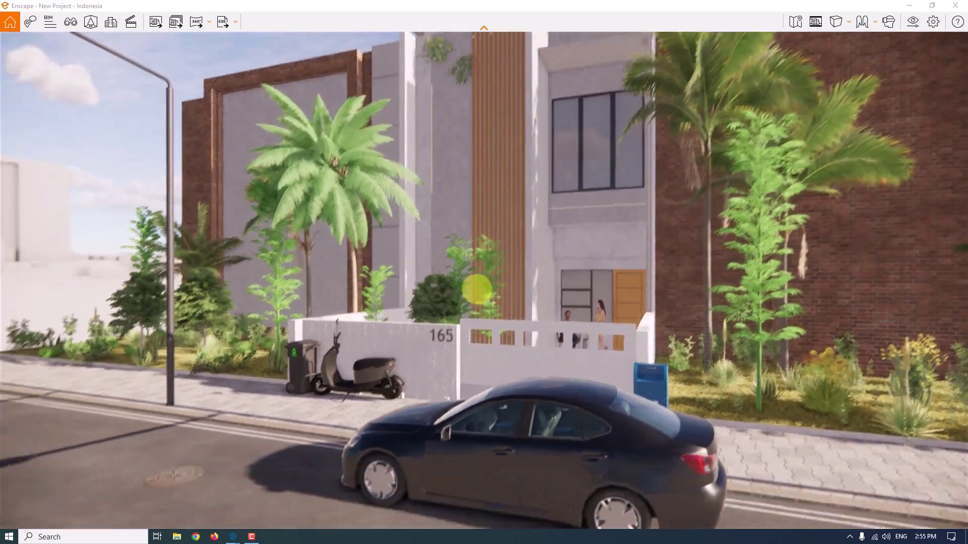
{"action": "key", "text": "s"}
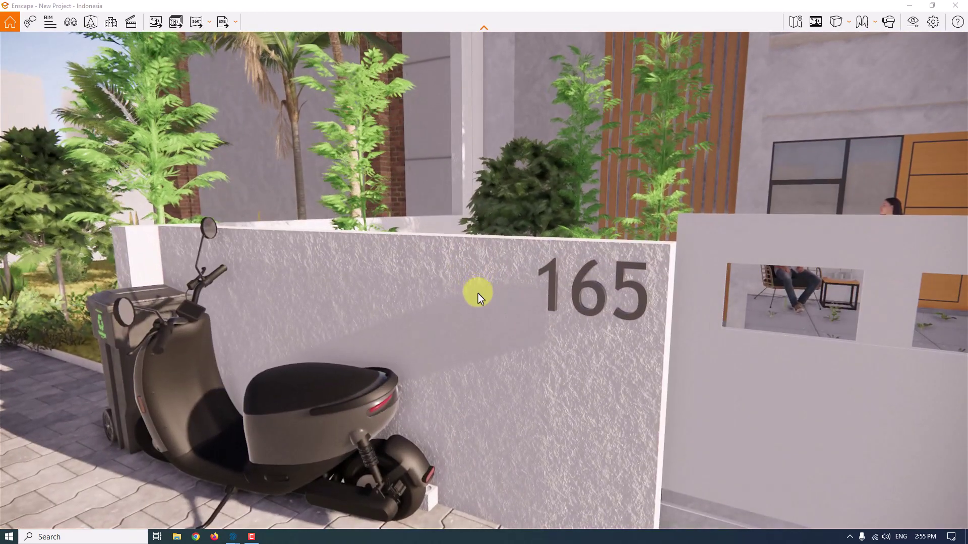
{"action": "key", "text": "w"}
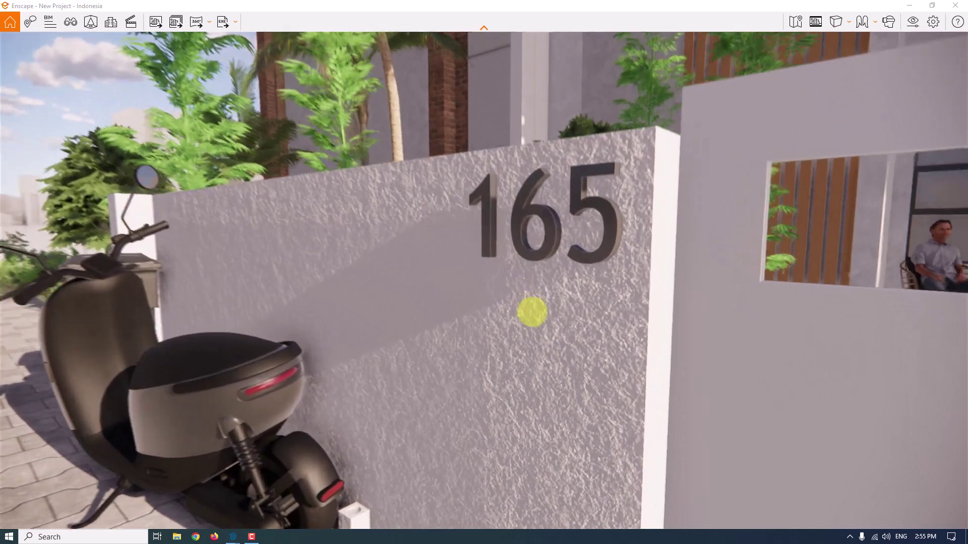
{"action": "right_click_drag", "start_coordinate": [532, 313], "coordinate": [508, 201]}
{"action": "key", "text": "s"}
{"action": "key", "text": "s"}
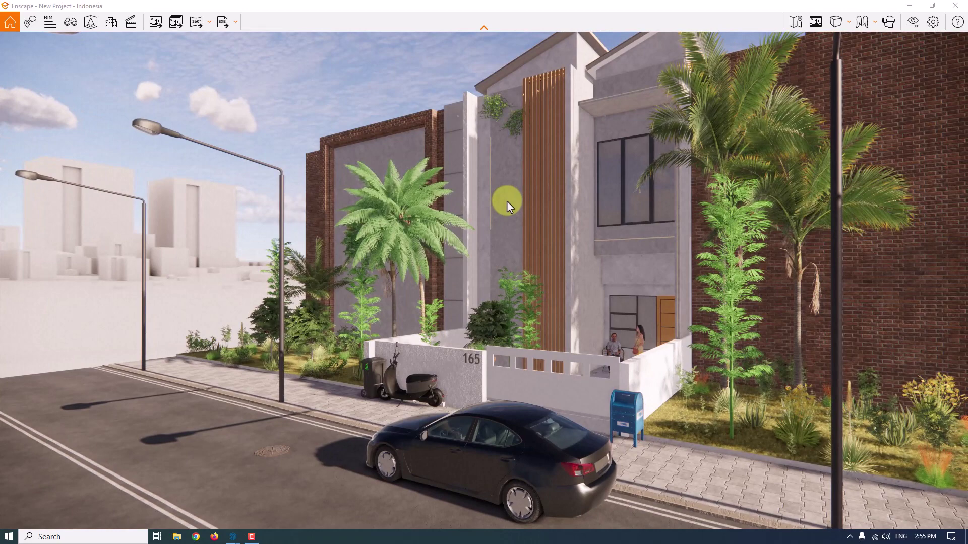
{"action": "key", "text": "v"}
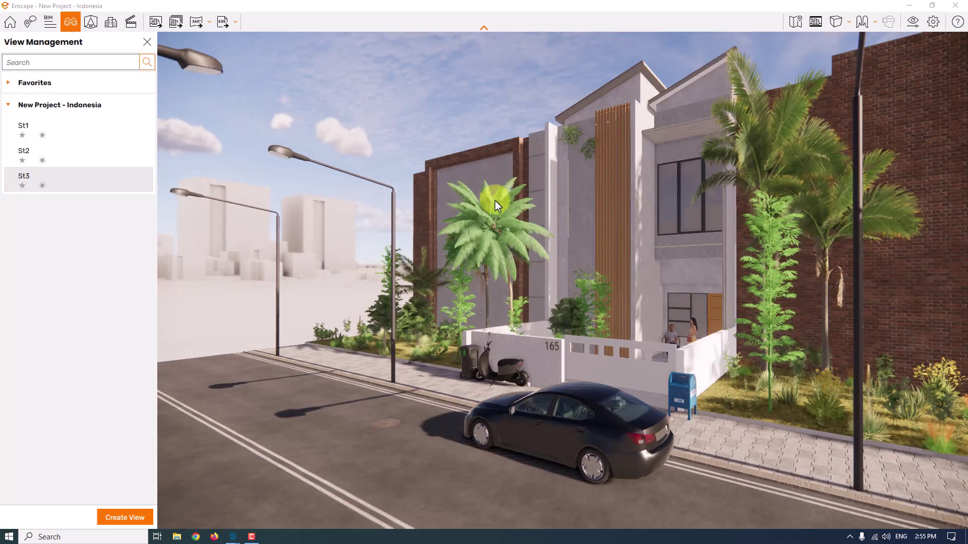
Switch to the St3 night view and set Rendering Quality to High.
{"action": "left_click", "coordinate": [30, 180]}
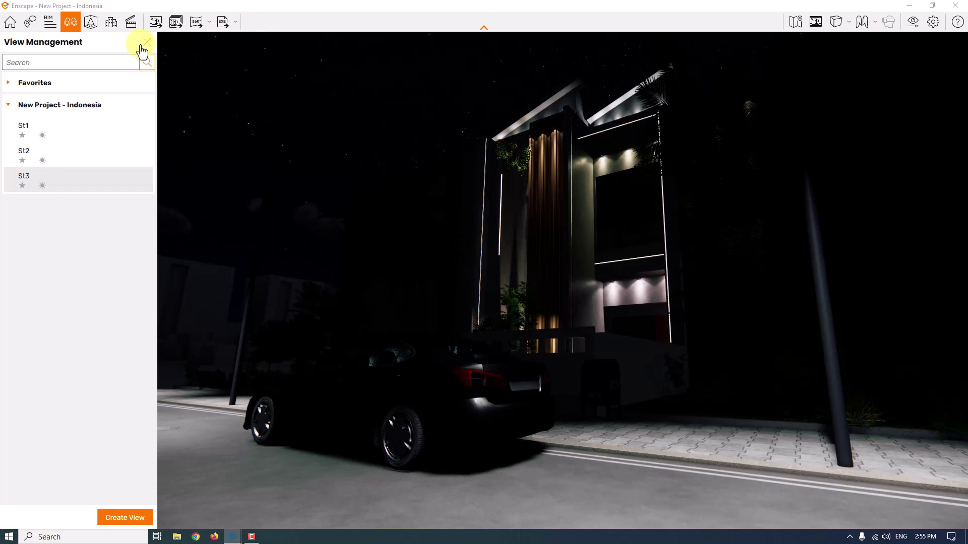
{"action": "left_click", "coordinate": [143, 46]}
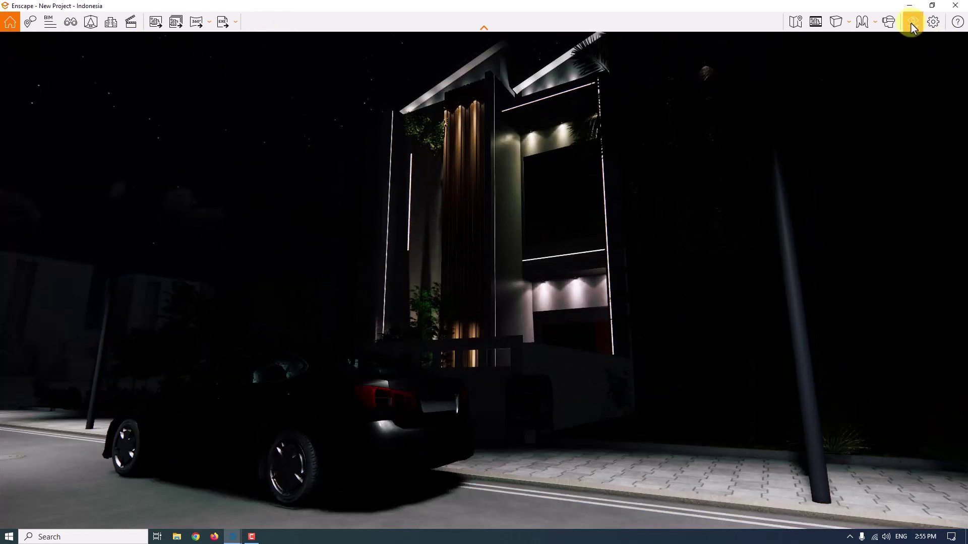
{"action": "left_click", "coordinate": [912, 25]}
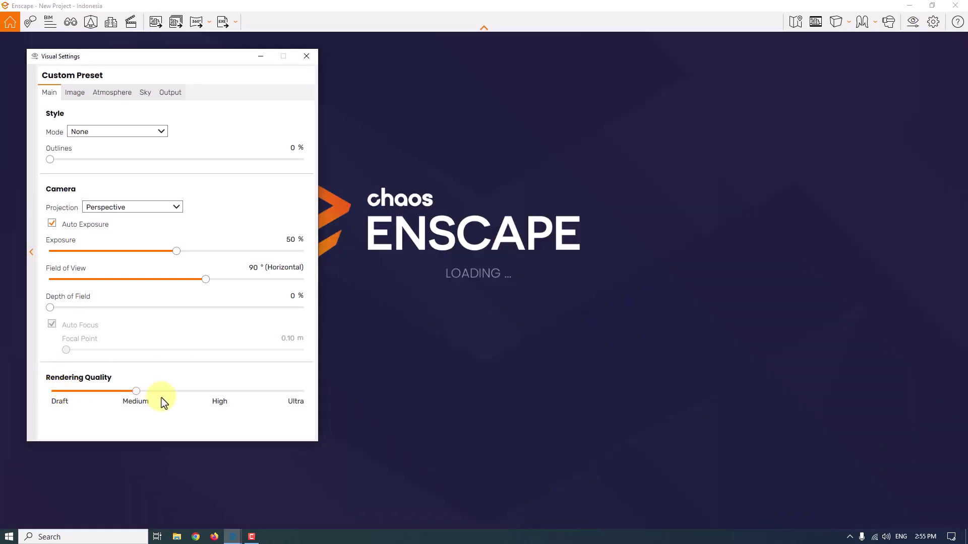
{"action": "left_click", "coordinate": [451, 230]}
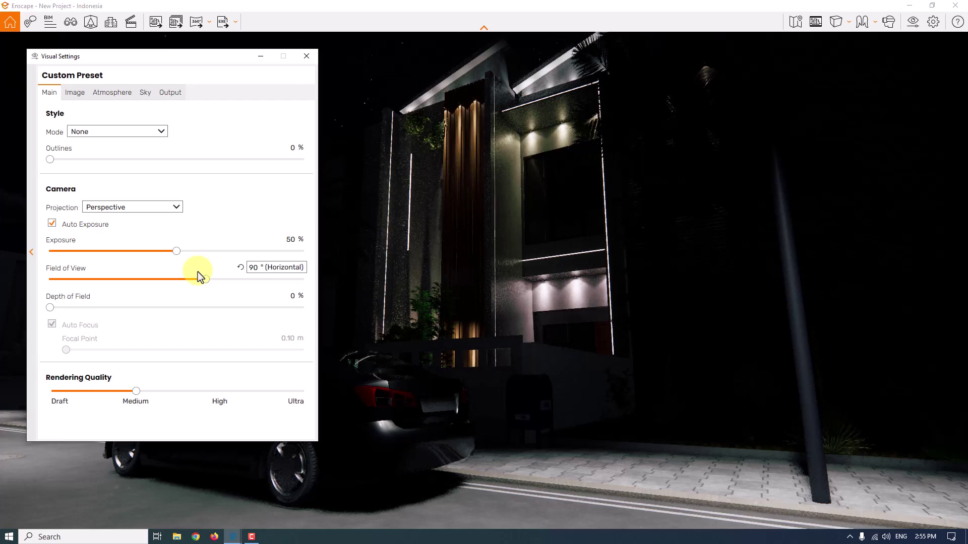
{"action": "left_click_drag", "start_coordinate": [135, 392], "coordinate": [195, 392]}
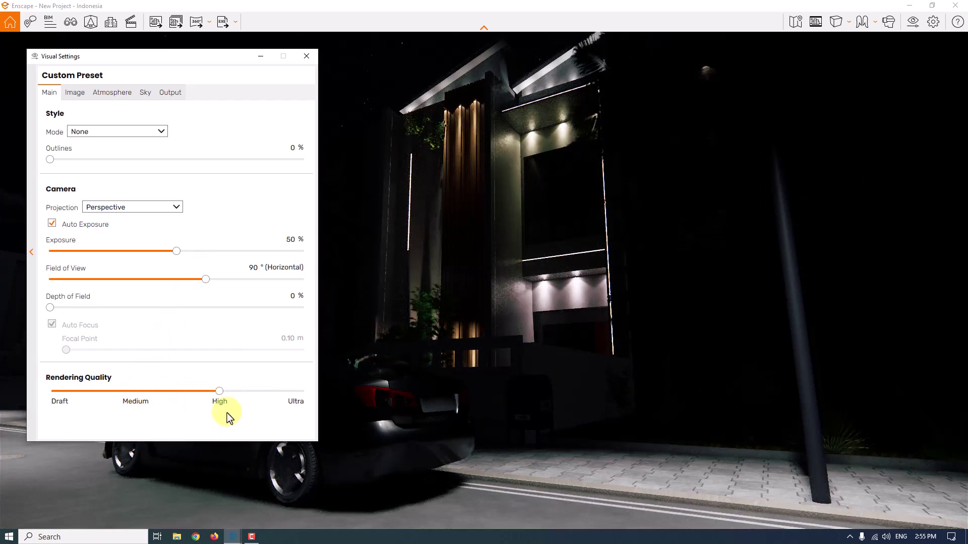
{"action": "left_click", "coordinate": [307, 56]}
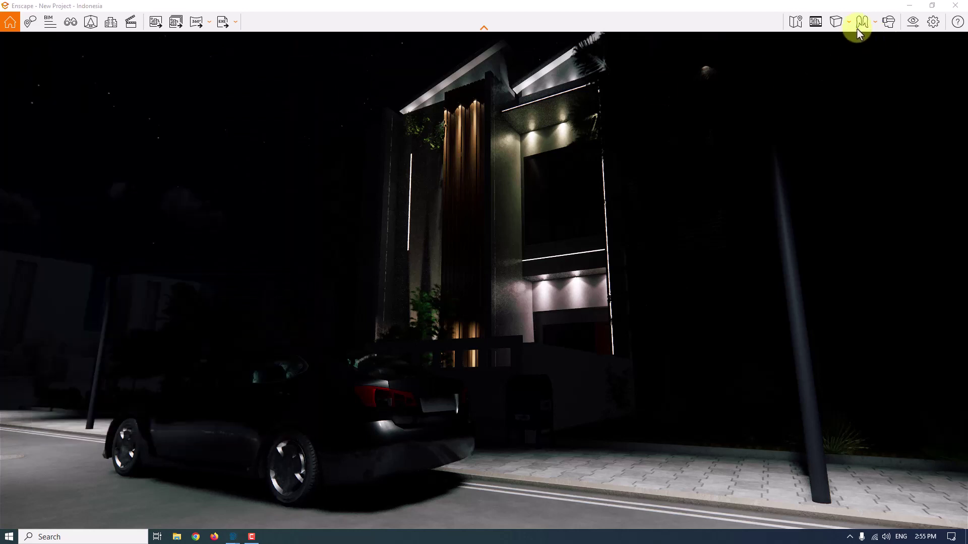
Frame the night view as a vertical portrait using Two-Point projection.
{"action": "left_click", "coordinate": [816, 26]}
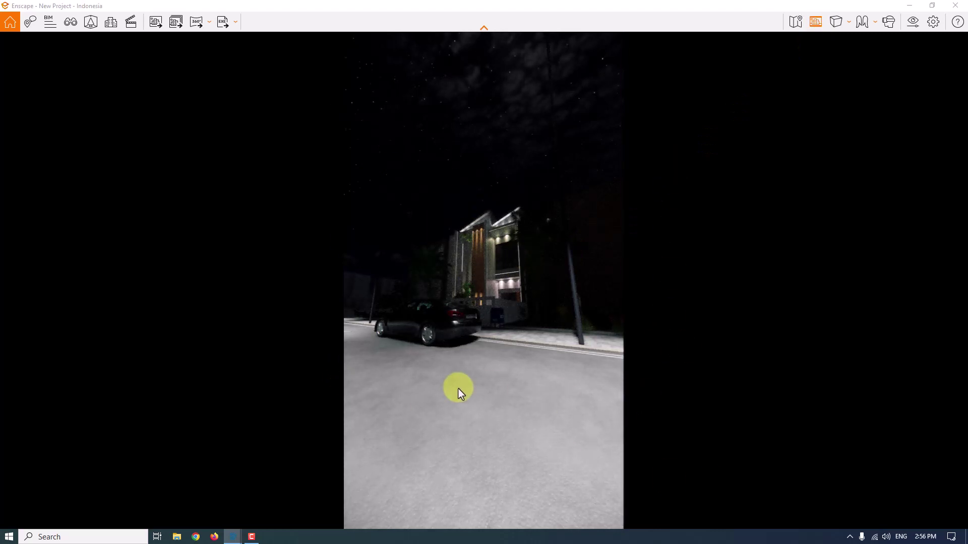
{"action": "left_click", "coordinate": [844, 26]}
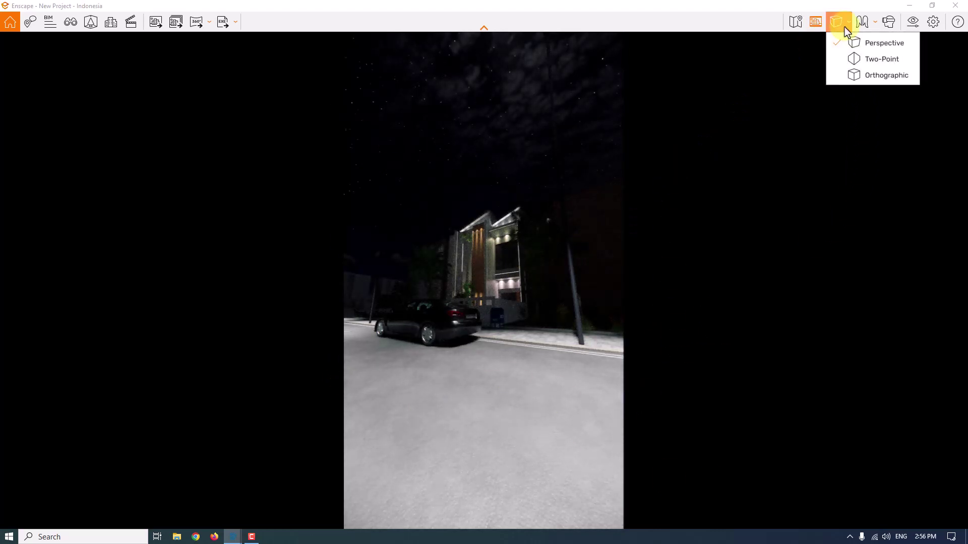
{"action": "left_click", "coordinate": [861, 59]}
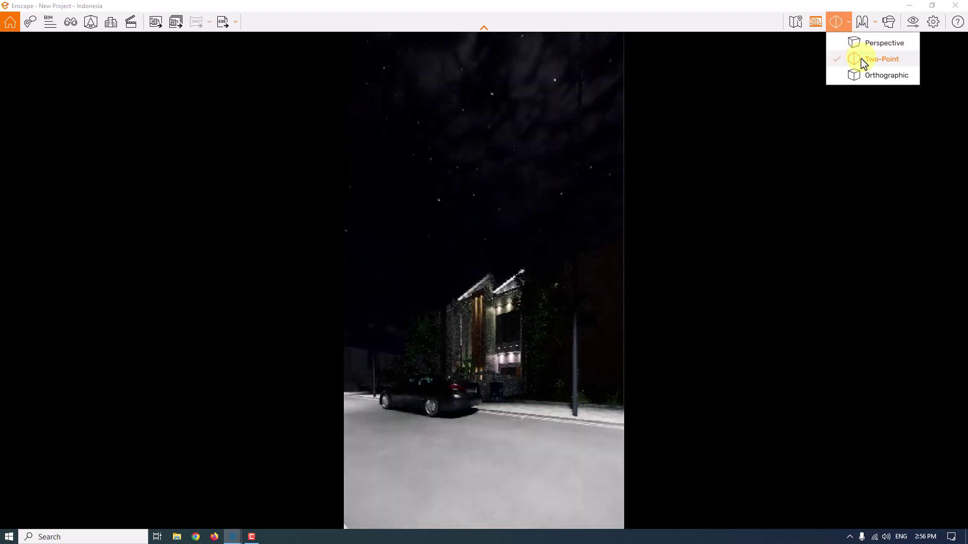
{"action": "left_click", "coordinate": [912, 21]}
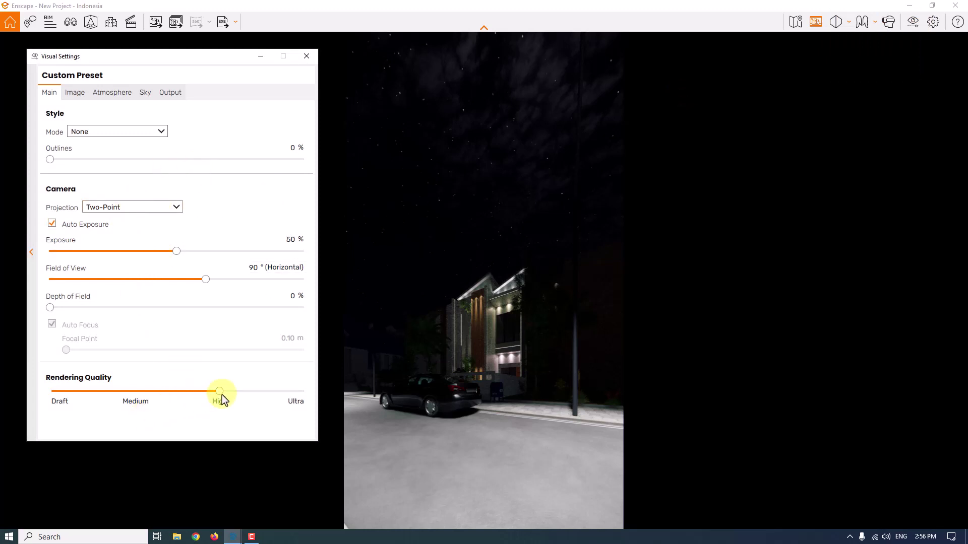
Set Night Sky Brightness in the Atmosphere settings to 270%.
{"action": "left_click", "coordinate": [113, 94]}
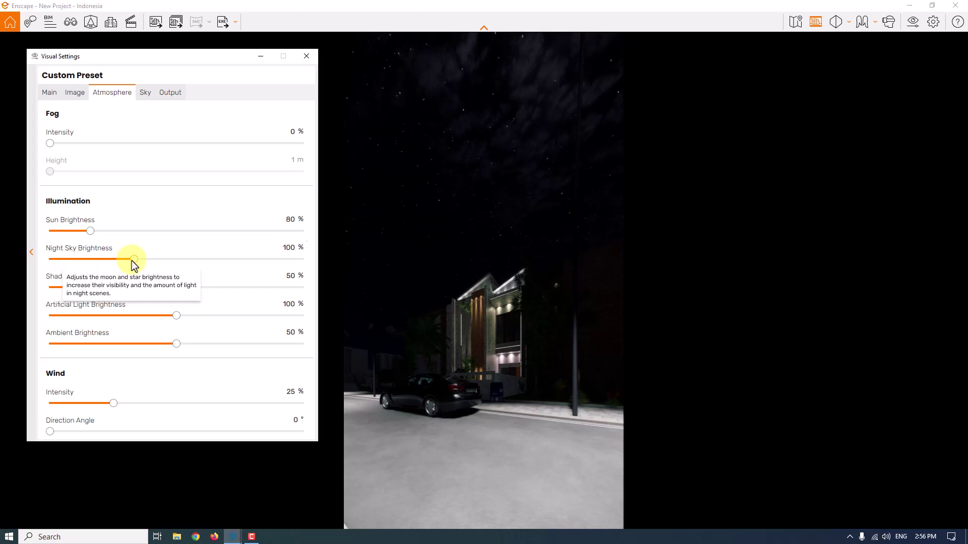
{"action": "left_click_drag", "start_coordinate": [133, 259], "coordinate": [402, 266]}
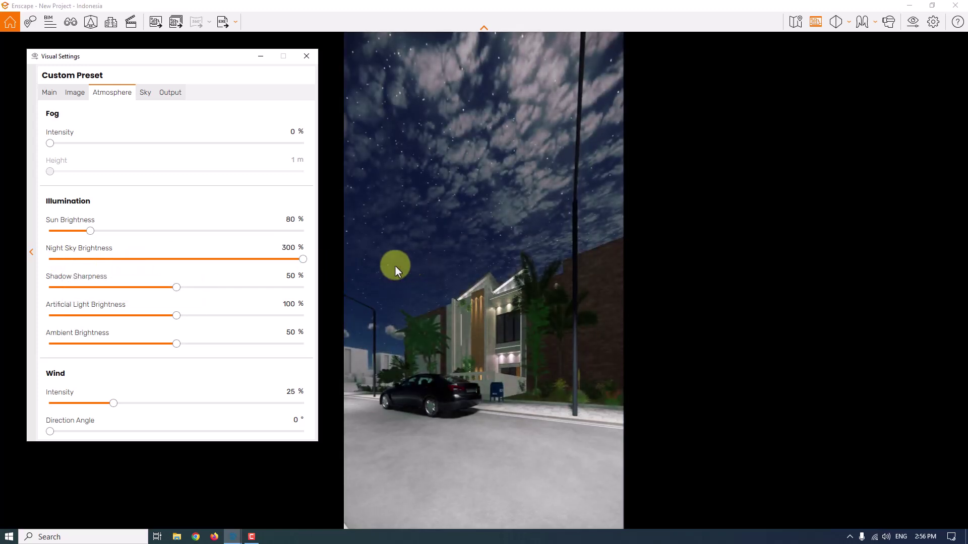
{"action": "left_click", "coordinate": [292, 249]}
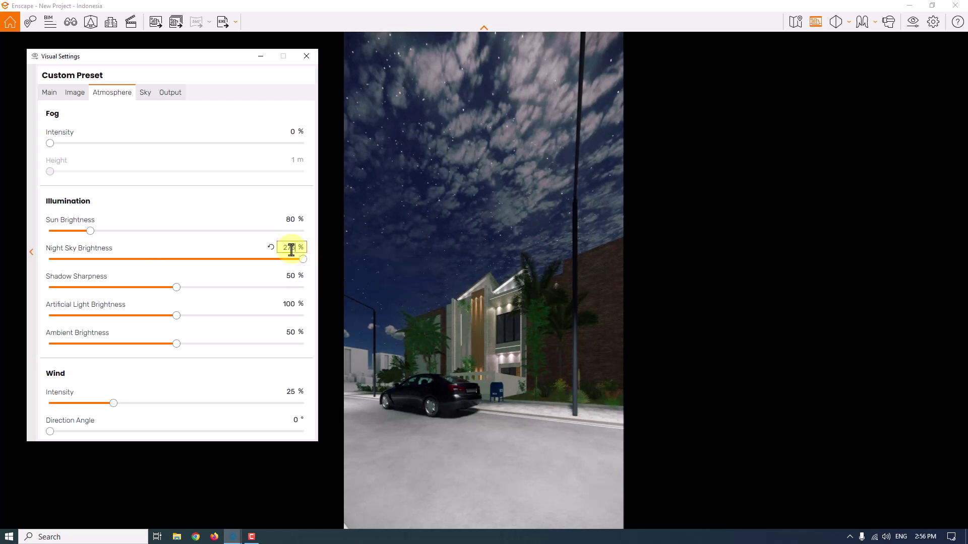
{"action": "key", "text": "Return"}
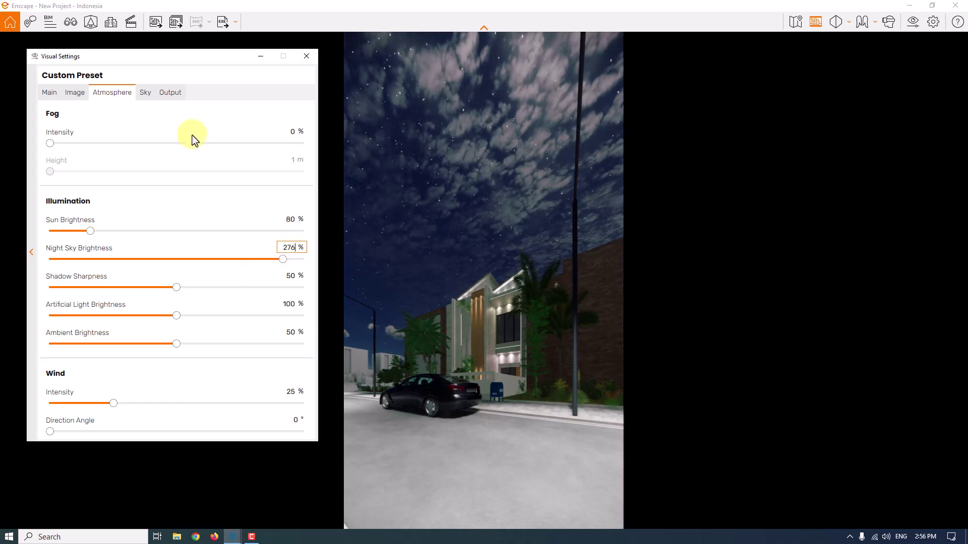
{"action": "left_click", "coordinate": [53, 99]}
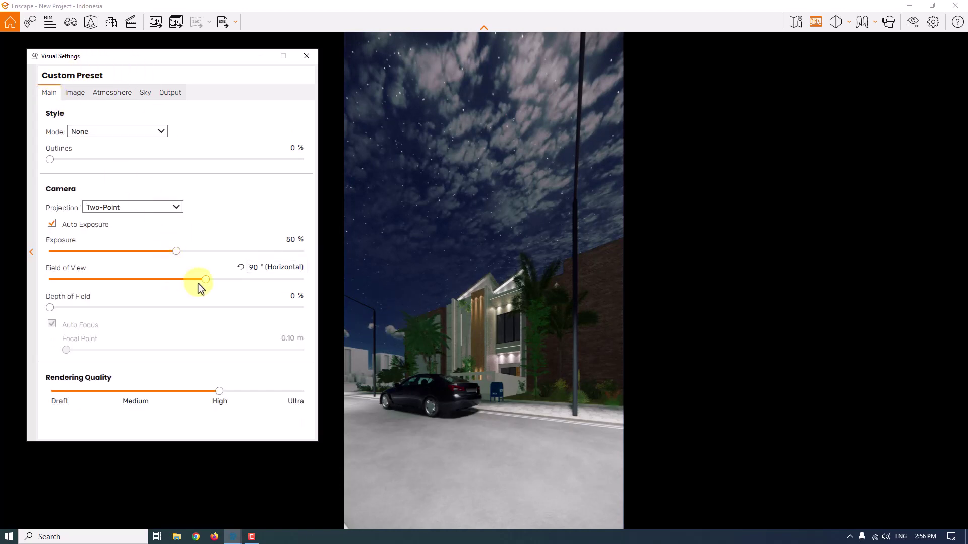
Narrow the field of view from 90° to 34° and turn the camera to reframe the facade.
{"action": "left_click_drag", "start_coordinate": [201, 281], "coordinate": [109, 283]}
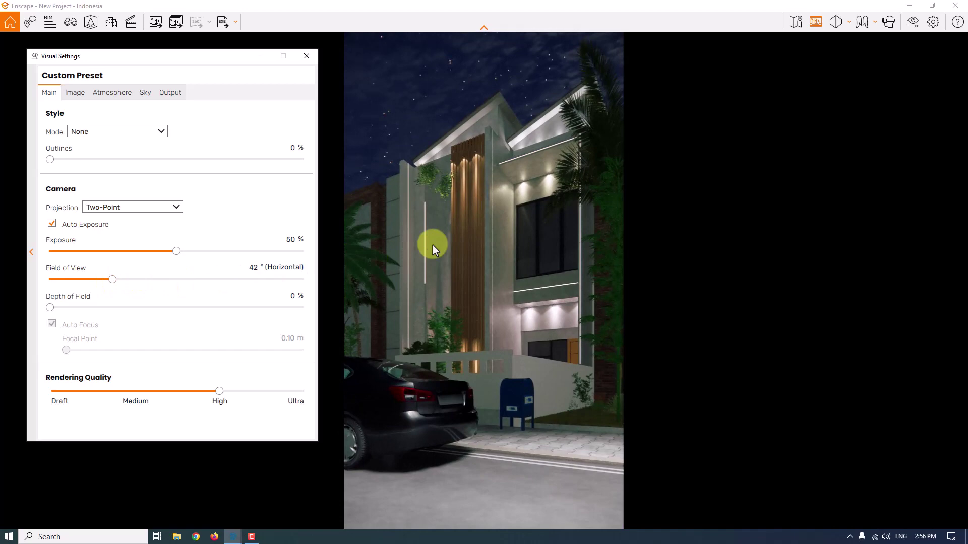
{"action": "left_click_drag", "start_coordinate": [493, 222], "coordinate": [494, 222]}
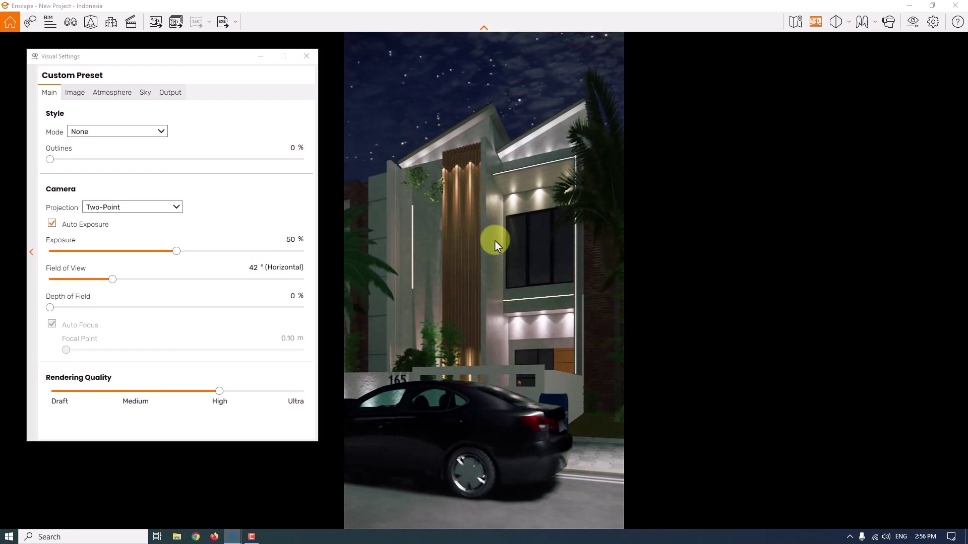
{"action": "left_click_drag", "start_coordinate": [469, 241], "coordinate": [461, 223]}
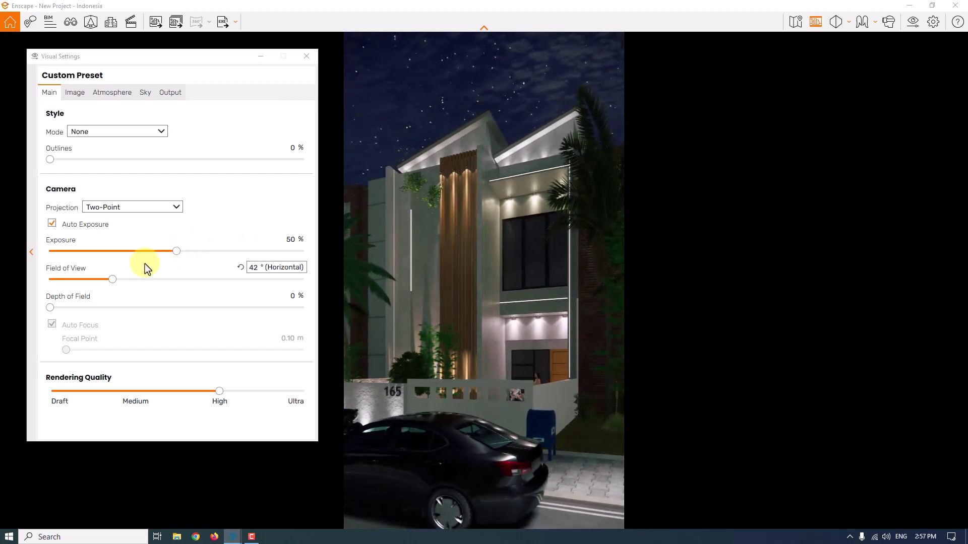
{"action": "left_click_drag", "start_coordinate": [113, 278], "coordinate": [96, 280]}
{"action": "left_click_drag", "start_coordinate": [376, 242], "coordinate": [419, 227]}
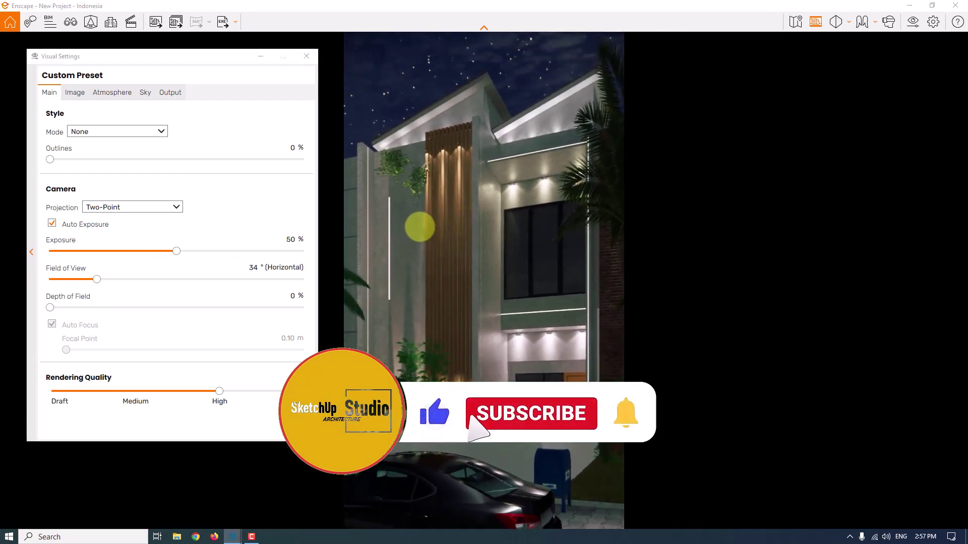
Enter 34 for the field of view and switch off automatic focusing.
{"action": "left_click", "coordinate": [253, 267]}
{"action": "key", "text": "BackSpace"}
{"action": "type", "text": "34"}
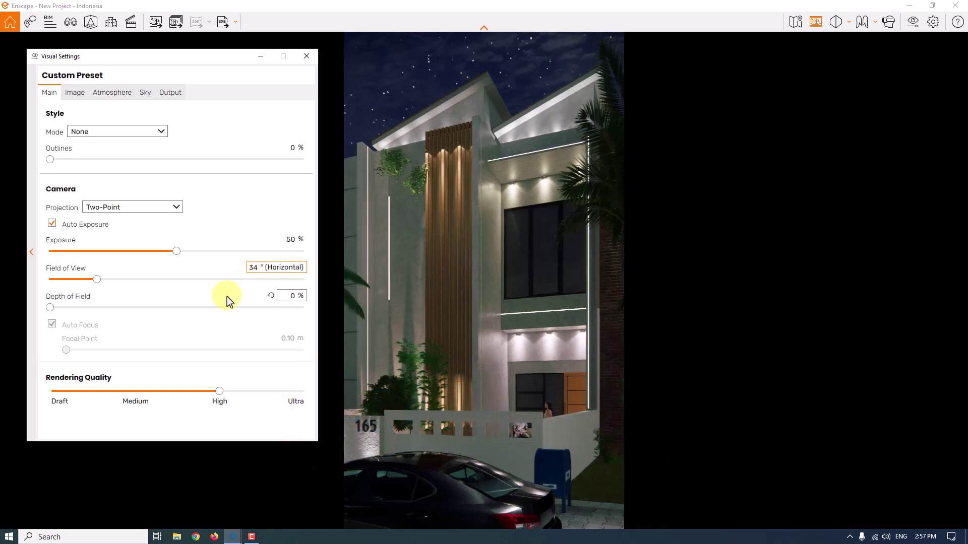
{"action": "left_click_drag", "start_coordinate": [50, 307], "coordinate": [136, 308]}
{"action": "left_click", "coordinate": [52, 323]}
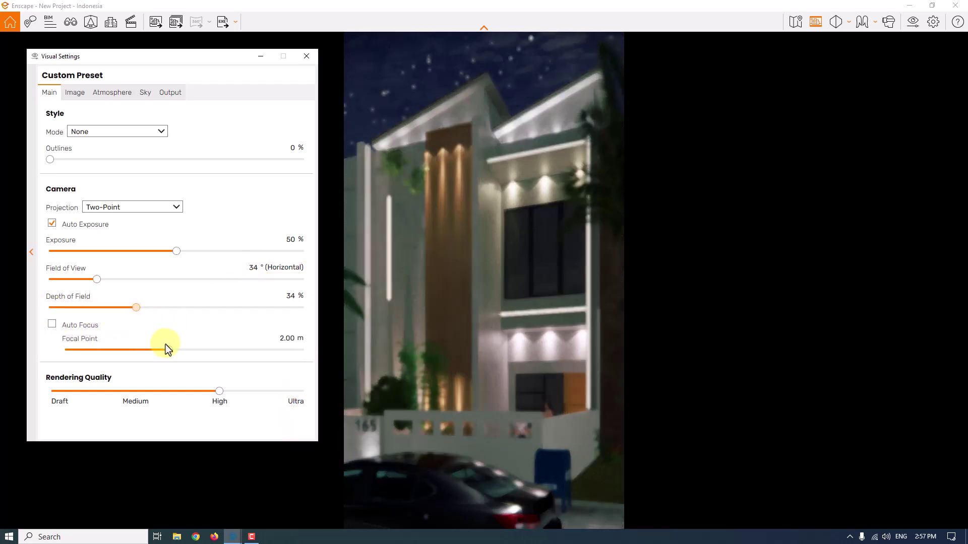
Set the focal point distance to 13.92 m.
{"action": "left_click_drag", "start_coordinate": [168, 349], "coordinate": [157, 350]}
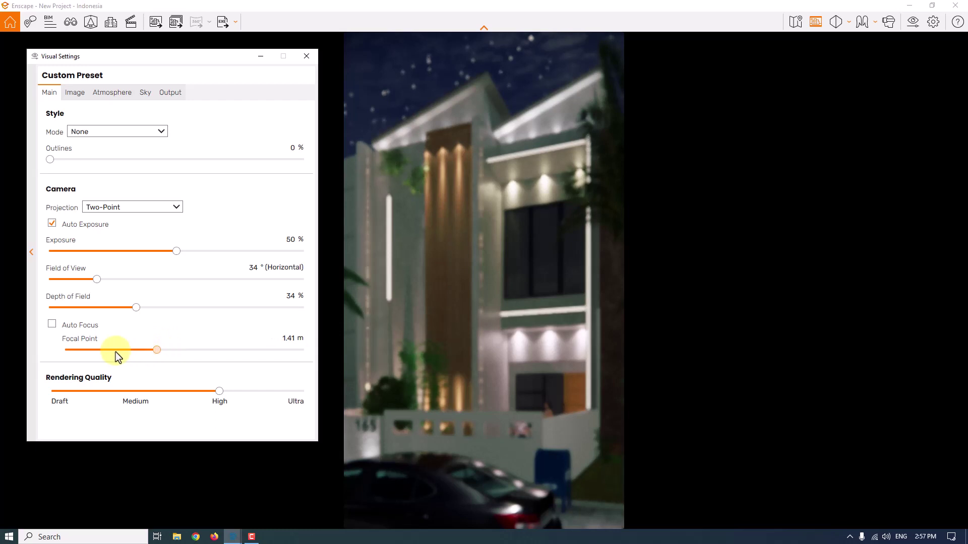
{"action": "left_click", "coordinate": [235, 361]}
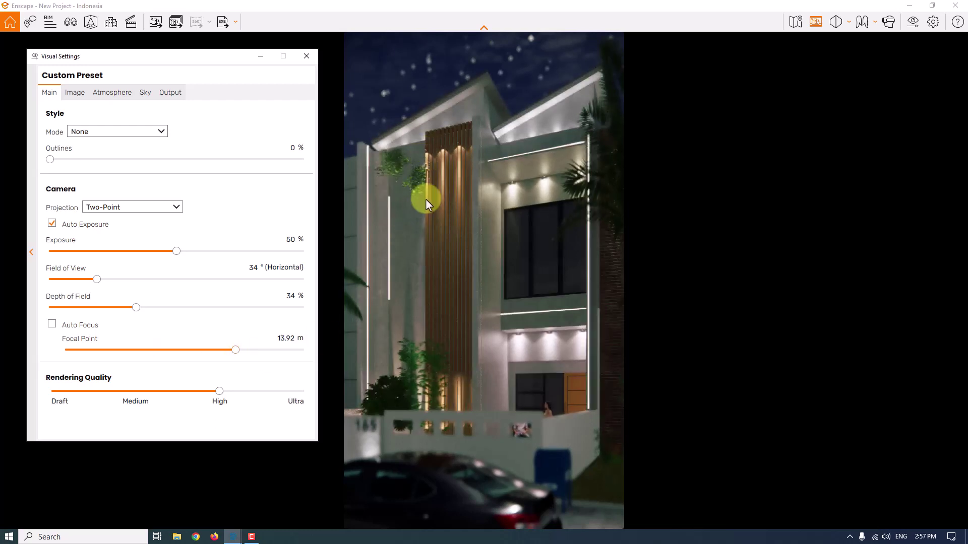
{"action": "left_click", "coordinate": [286, 338]}
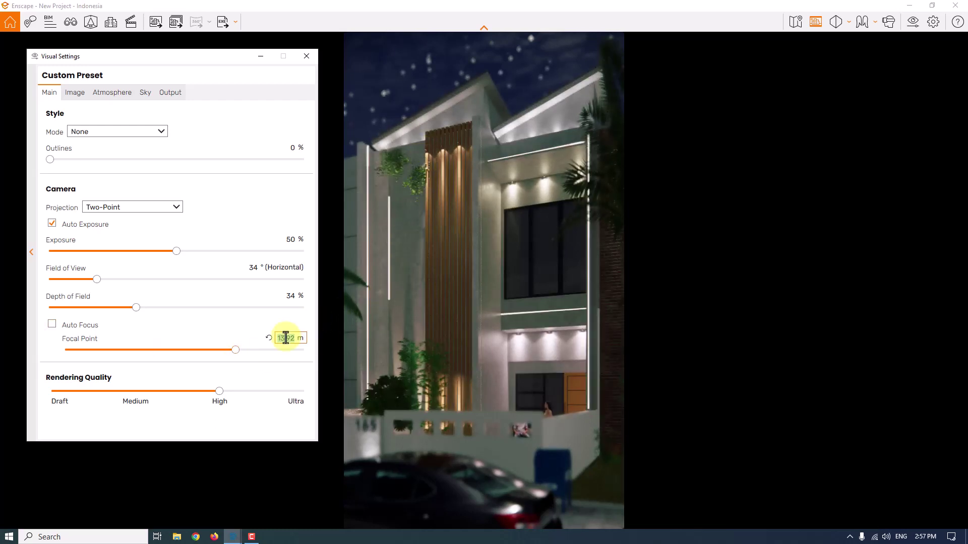
{"action": "type", "text": "1"}
{"action": "type", "text": "3.92"}
{"action": "key", "text": "Return"}
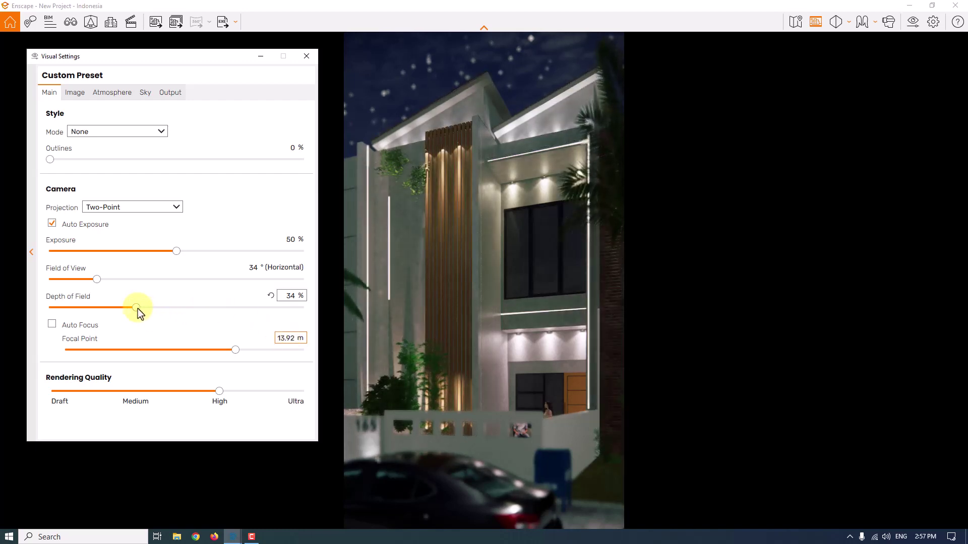
Set depth of field to 18% and raise exposure to 60%.
{"action": "left_click_drag", "start_coordinate": [138, 309], "coordinate": [241, 323]}
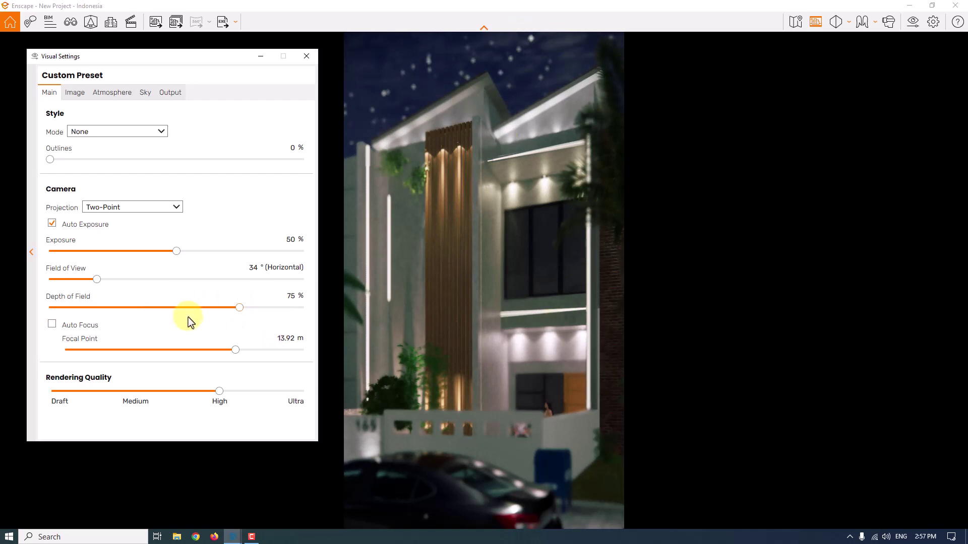
{"action": "left_click_drag", "start_coordinate": [240, 307], "coordinate": [237, 307]}
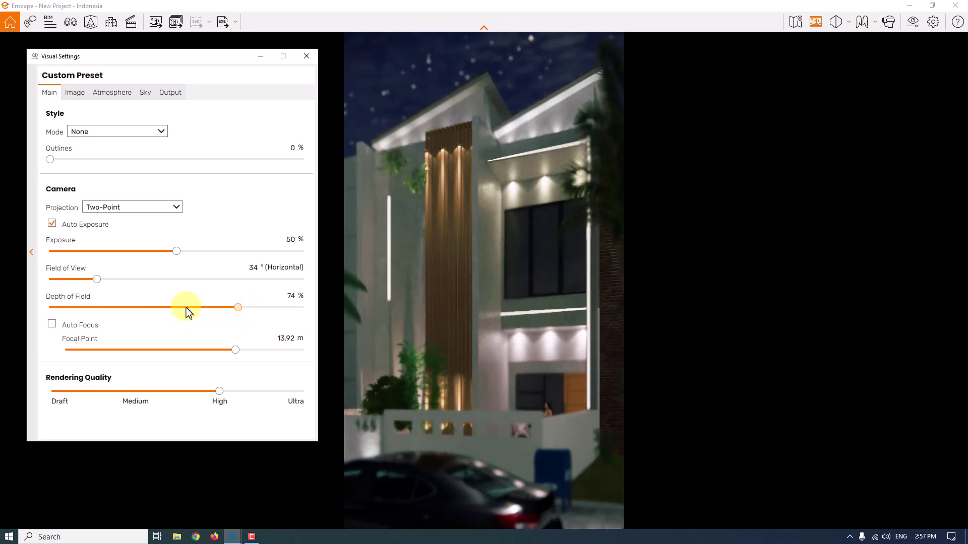
{"action": "left_click", "coordinate": [115, 308]}
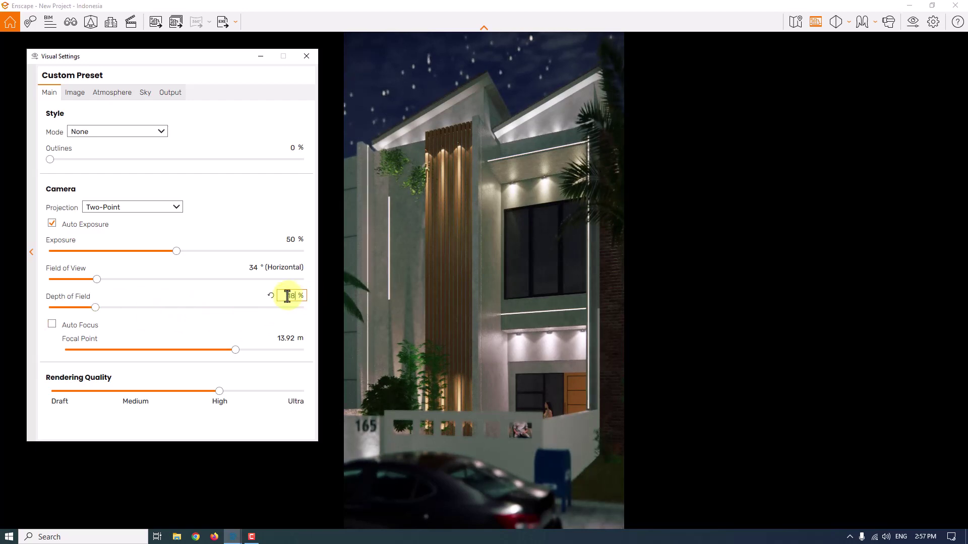
{"action": "left_click_drag", "start_coordinate": [178, 250], "coordinate": [204, 251]}
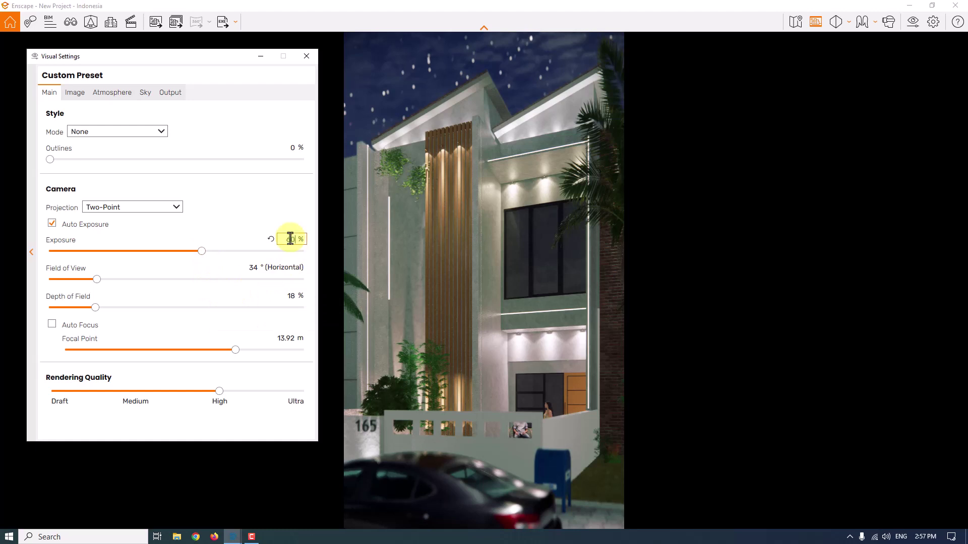
Close Visual Settings and tile Enscape on the right half with SketchUp on the left.
{"action": "left_click", "coordinate": [70, 95]}
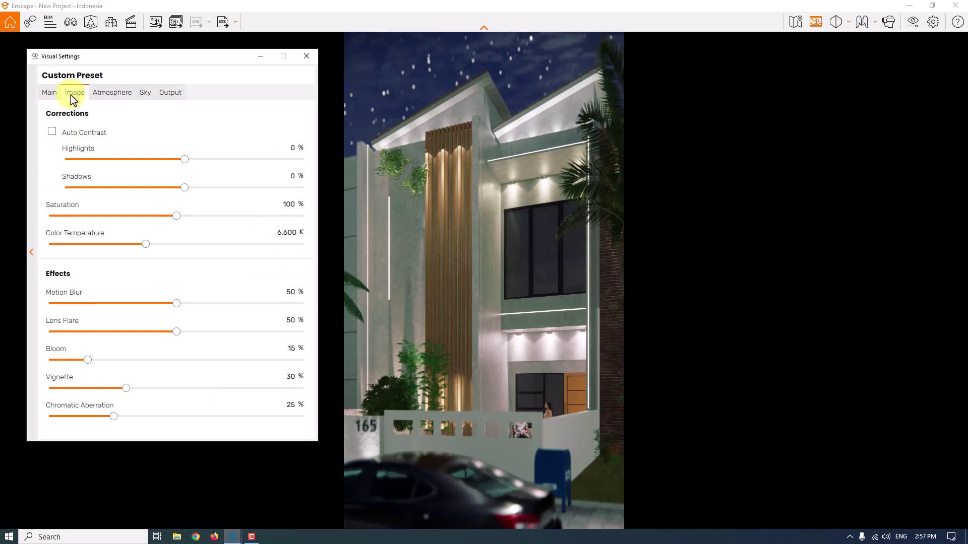
{"action": "left_click", "coordinate": [306, 56]}
{"action": "mouse_move", "coordinate": [459, 5]}
{"action": "left_mouse_down"}
{"action": "mouse_move", "coordinate": [957, 156]}
{"action": "mouse_move", "coordinate": [963, 166]}
{"action": "left_mouse_up"}
{"action": "left_click", "coordinate": [294, 318]}
{"action": "mouse_move", "coordinate": [294, 318]}
{"action": "middle_mouse_down"}
{"action": "mouse_move", "coordinate": [378, 225]}
{"action": "mouse_move", "coordinate": [395, 371]}
{"action": "mouse_move", "coordinate": [233, 209]}
{"action": "mouse_move", "coordinate": [313, 275]}
{"action": "mouse_move", "coordinate": [266, 212]}
{"action": "mouse_move", "coordinate": [287, 201]}
{"action": "middle_mouse_up"}
{"action": "scroll", "coordinate": [275, 243], "scroll_direction": "up", "scroll_amount": 3}
Zoom in on the timber-slatted column and select one of its wall lamps.
{"action": "scroll", "coordinate": [288, 201], "scroll_direction": "up", "scroll_amount": 4}
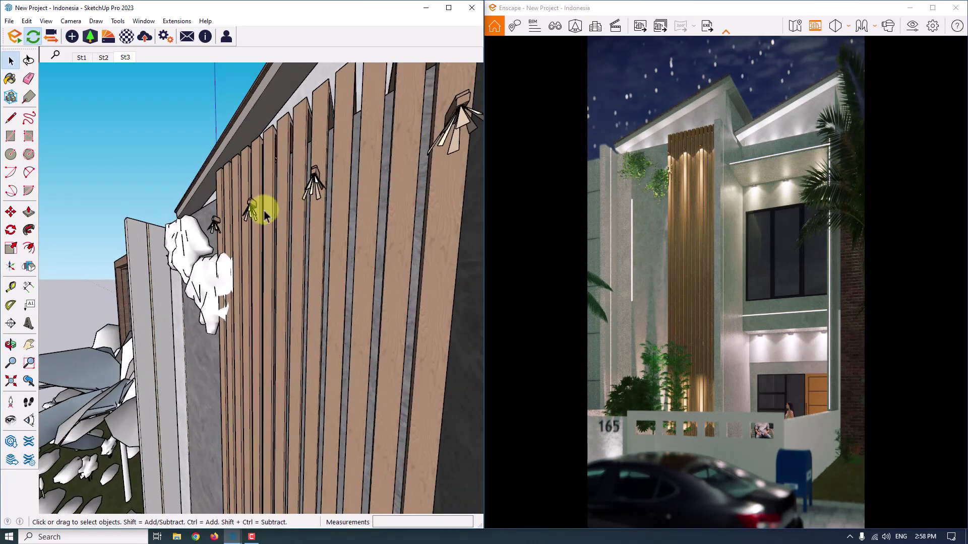
{"action": "scroll", "coordinate": [262, 209], "scroll_direction": "down", "scroll_amount": 1}
{"action": "mouse_move", "coordinate": [438, 126]}
{"action": "middle_mouse_down"}
{"action": "mouse_move", "coordinate": [463, 151]}
{"action": "mouse_move", "coordinate": [324, 210]}
{"action": "mouse_move", "coordinate": [436, 274]}
{"action": "mouse_move", "coordinate": [352, 399]}
{"action": "mouse_move", "coordinate": [380, 296]}
{"action": "mouse_move", "coordinate": [326, 212]}
{"action": "middle_mouse_up"}
{"action": "scroll", "coordinate": [313, 210], "scroll_direction": "up", "scroll_amount": 5}
{"action": "left_click", "coordinate": [325, 209]}
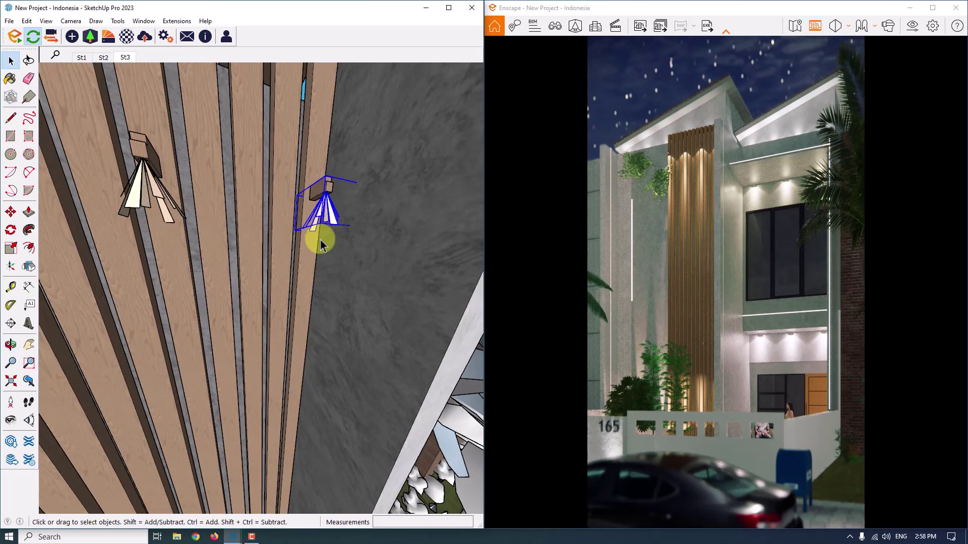
Load 4.IES from the ies_www.VoxelStudios.net folder as the selected lamp's light profile (400 cd).
{"action": "left_click", "coordinate": [72, 37]}
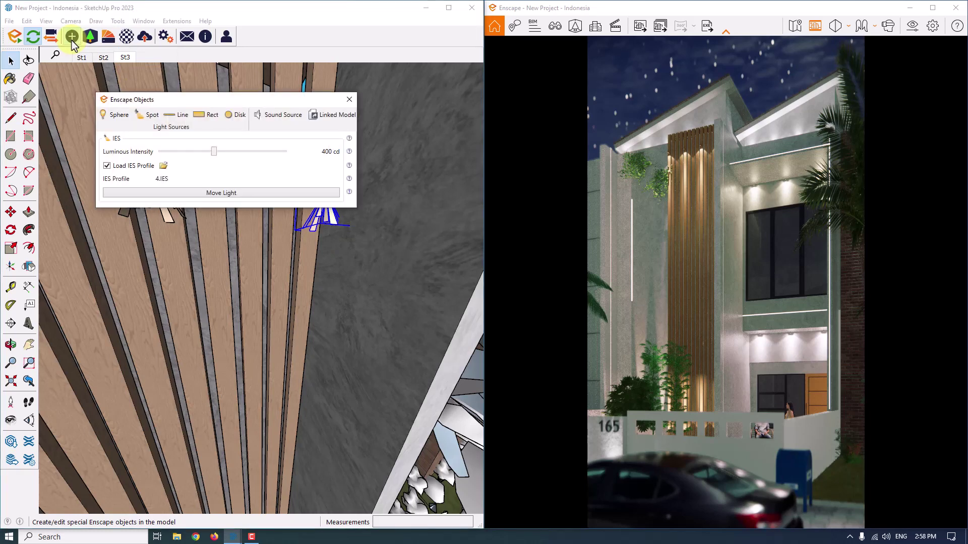
{"action": "left_click", "coordinate": [163, 166]}
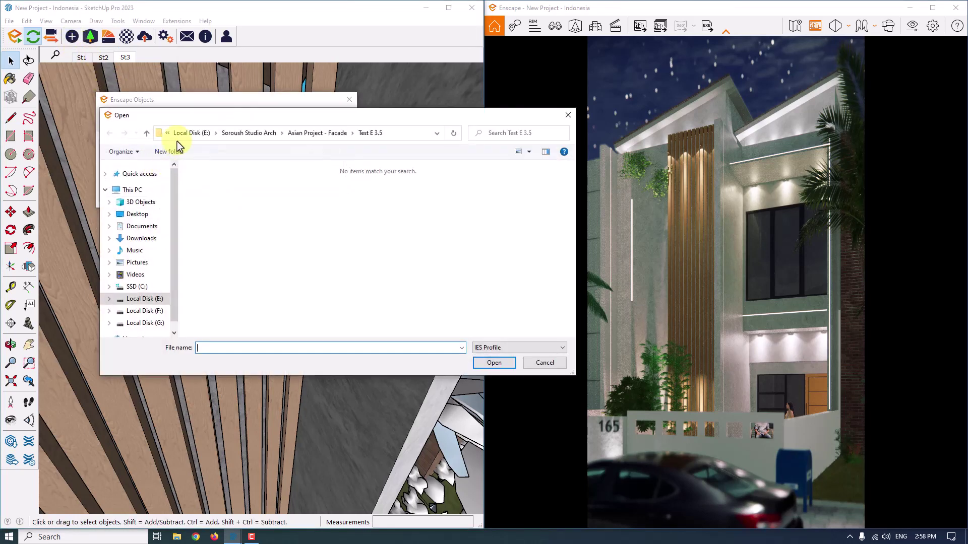
{"action": "left_click", "coordinate": [142, 238]}
{"action": "left_click", "coordinate": [218, 189]}
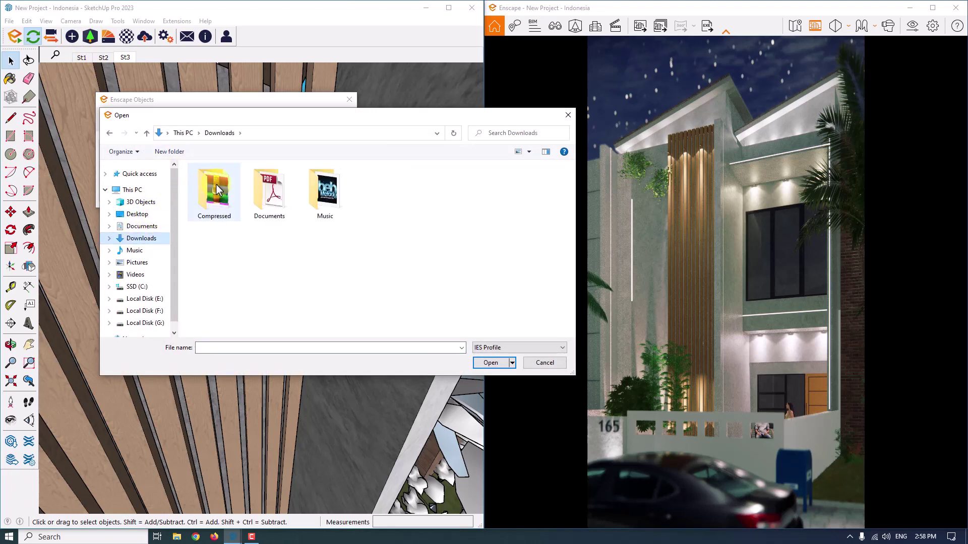
{"action": "double_click", "coordinate": [217, 189]}
{"action": "double_click", "coordinate": [217, 183]}
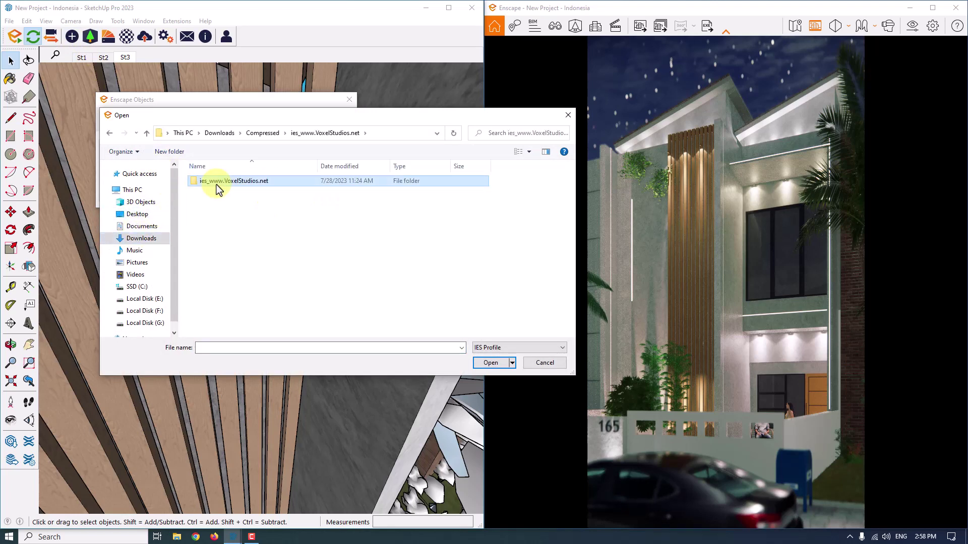
{"action": "double_click", "coordinate": [217, 183]}
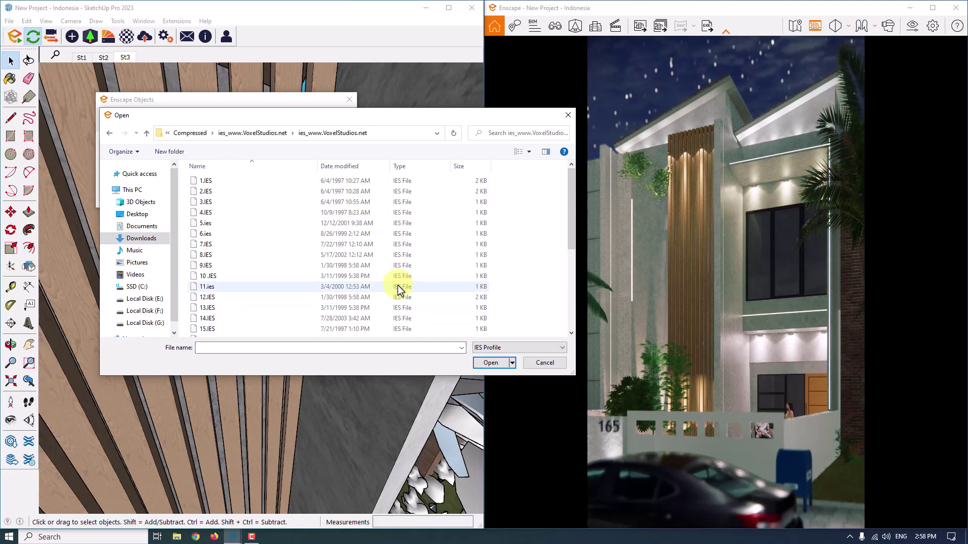
{"action": "left_click_drag", "start_coordinate": [315, 122], "coordinate": [344, 111]}
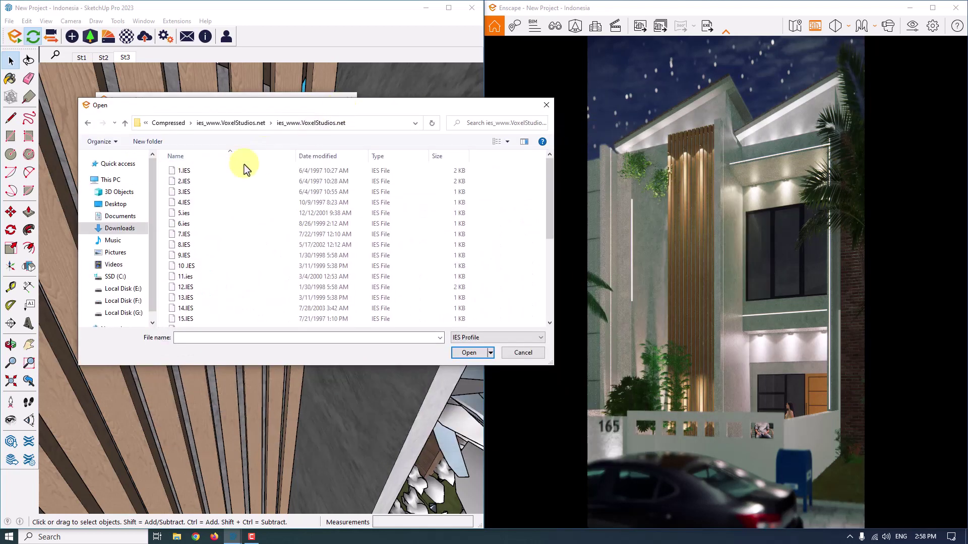
{"action": "left_click", "coordinate": [196, 204]}
{"action": "left_click", "coordinate": [469, 353]}
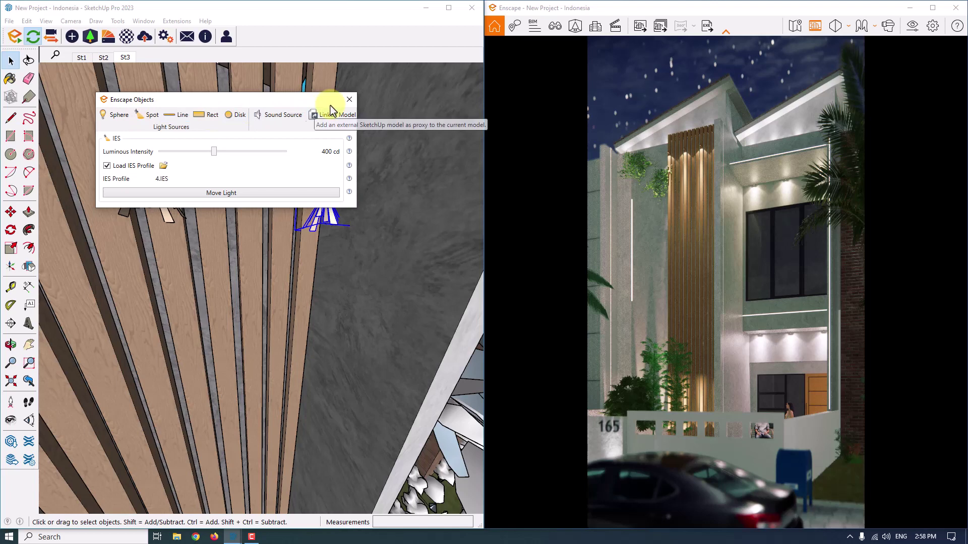
Close Enscape Objects and sample the lamp's Light Color2 material with the Paint Bucket.
{"action": "left_click", "coordinate": [349, 99]}
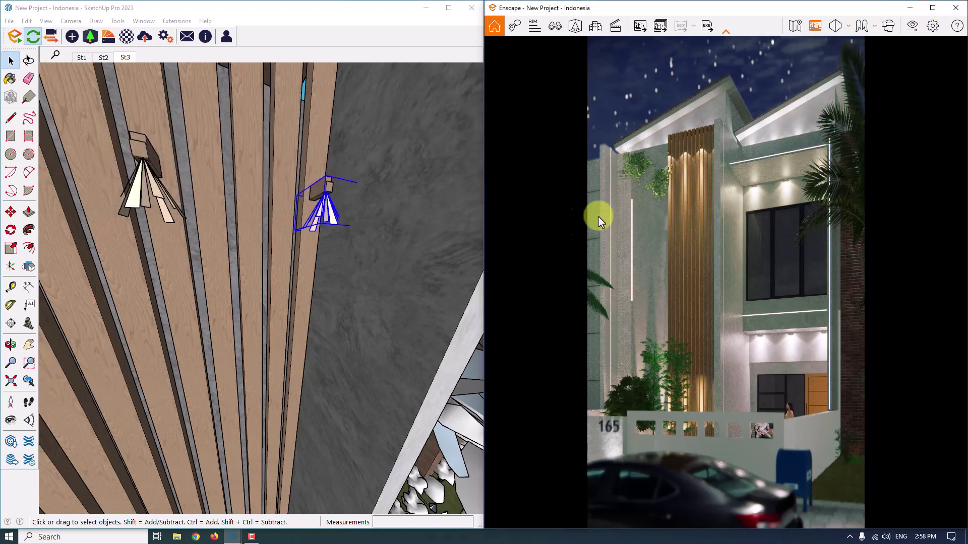
{"action": "mouse_move", "coordinate": [266, 224]}
{"action": "middle_mouse_down"}
{"action": "mouse_move", "coordinate": [255, 263]}
{"action": "mouse_move", "coordinate": [281, 328]}
{"action": "mouse_move", "coordinate": [334, 318]}
{"action": "middle_mouse_up"}
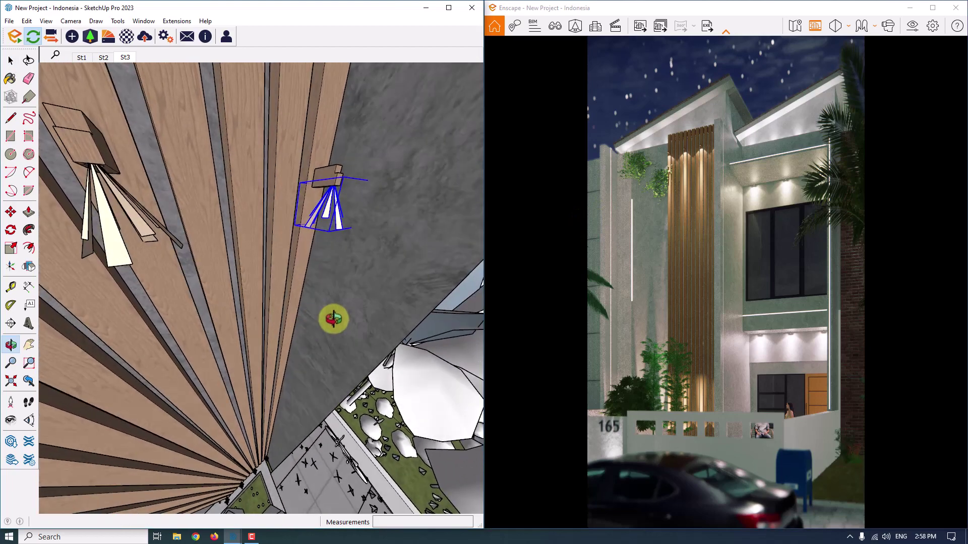
{"action": "left_click", "coordinate": [16, 79]}
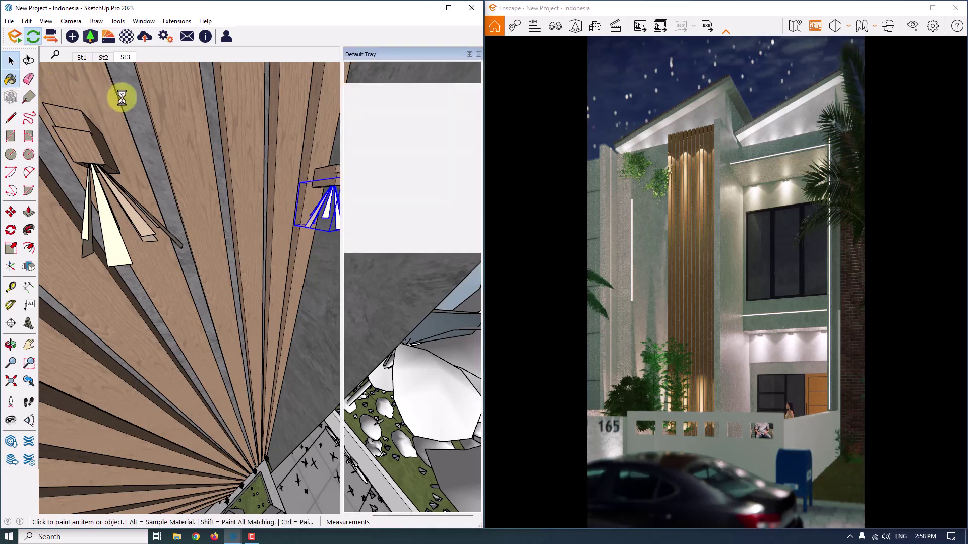
{"action": "left_click", "coordinate": [474, 128]}
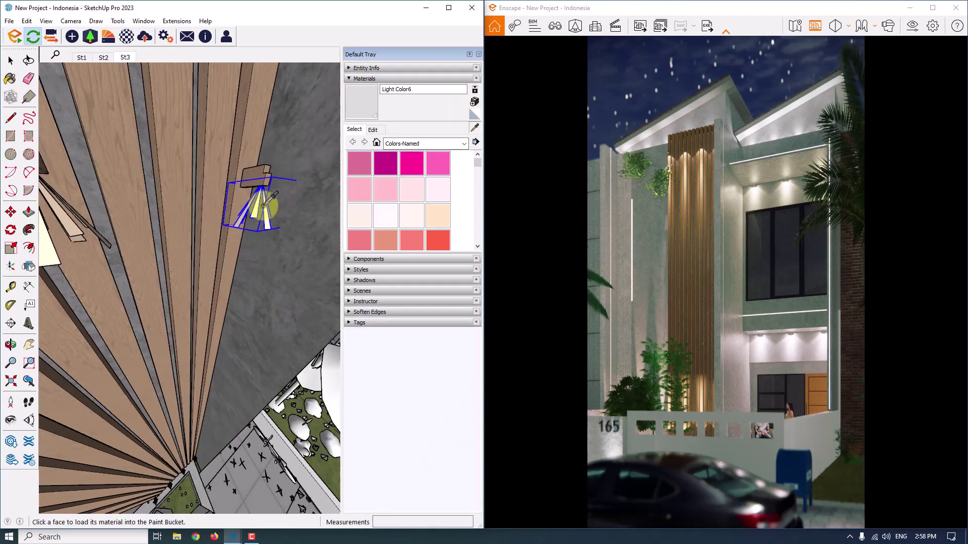
{"action": "scroll", "coordinate": [268, 199], "scroll_direction": "up", "scroll_amount": 4}
{"action": "left_click", "coordinate": [271, 222]}
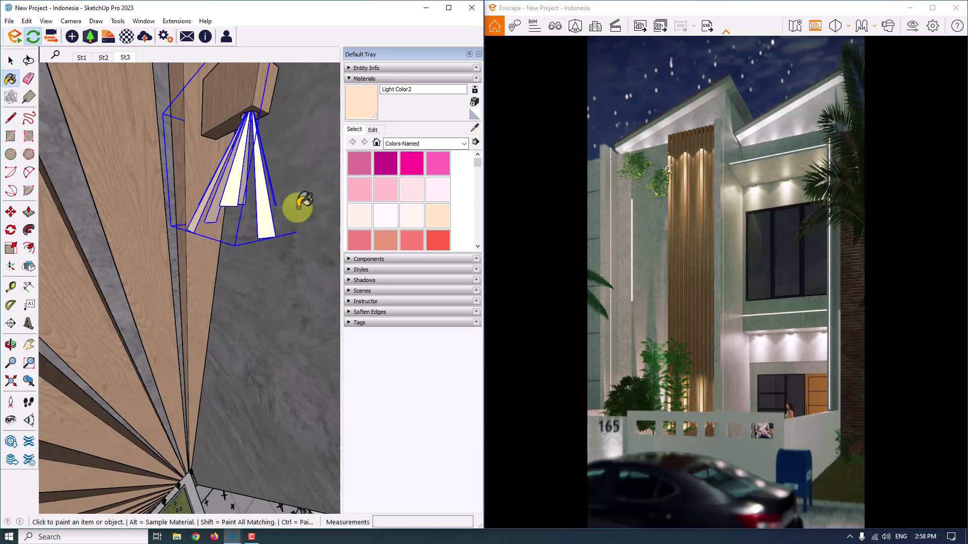
Tint Light Color2 pale pink at RGB 255, 225, 225.
{"action": "left_click", "coordinate": [373, 129]}
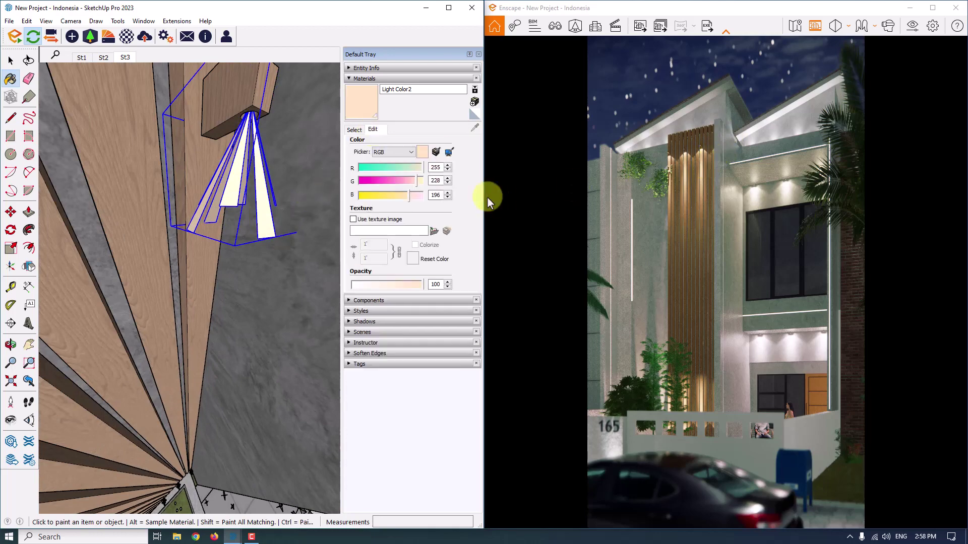
{"action": "left_click_drag", "start_coordinate": [417, 180], "coordinate": [415, 202]}
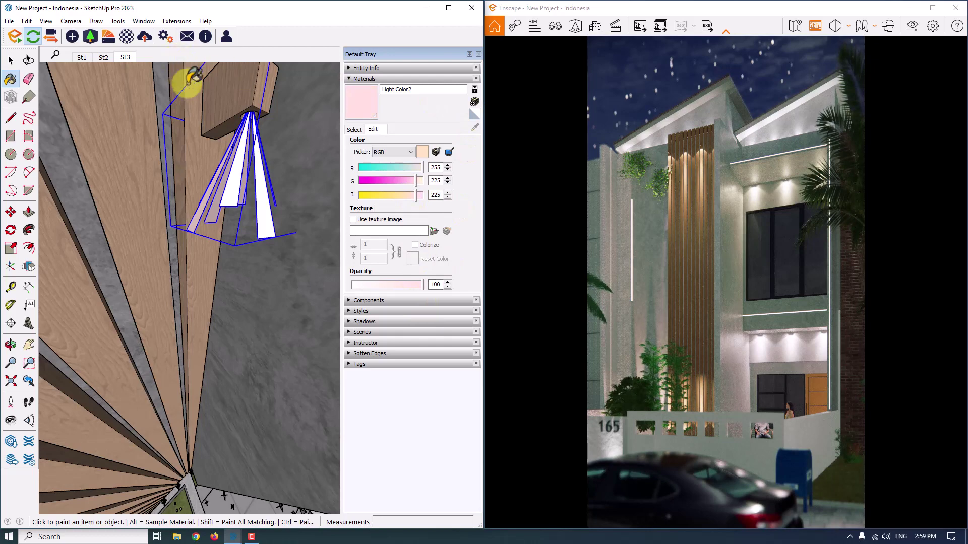
{"action": "left_click", "coordinate": [73, 38]}
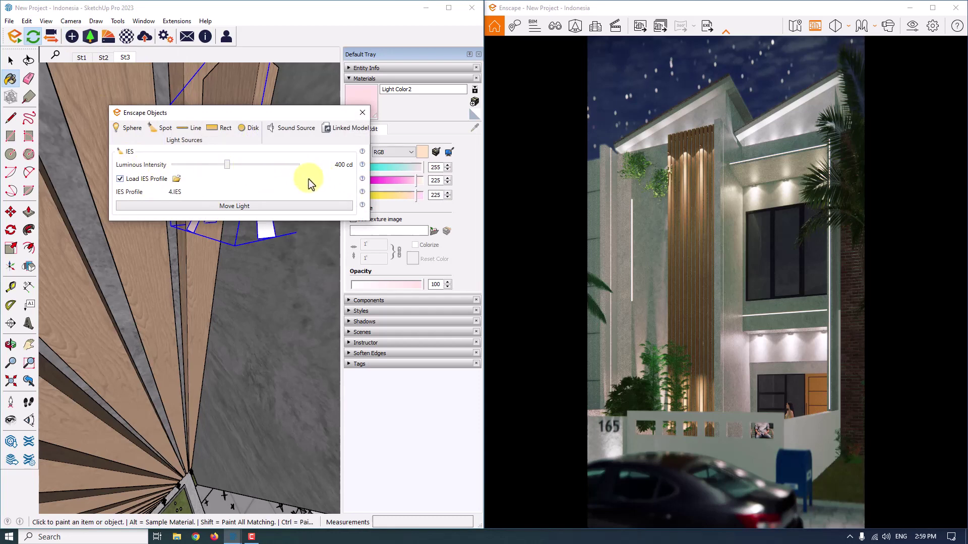
Close the Enscape Objects panel and orbit the view out to the slatted facade canopy.
{"action": "left_click", "coordinate": [363, 114]}
{"action": "scroll", "coordinate": [134, 173], "scroll_direction": "down", "scroll_amount": 10}
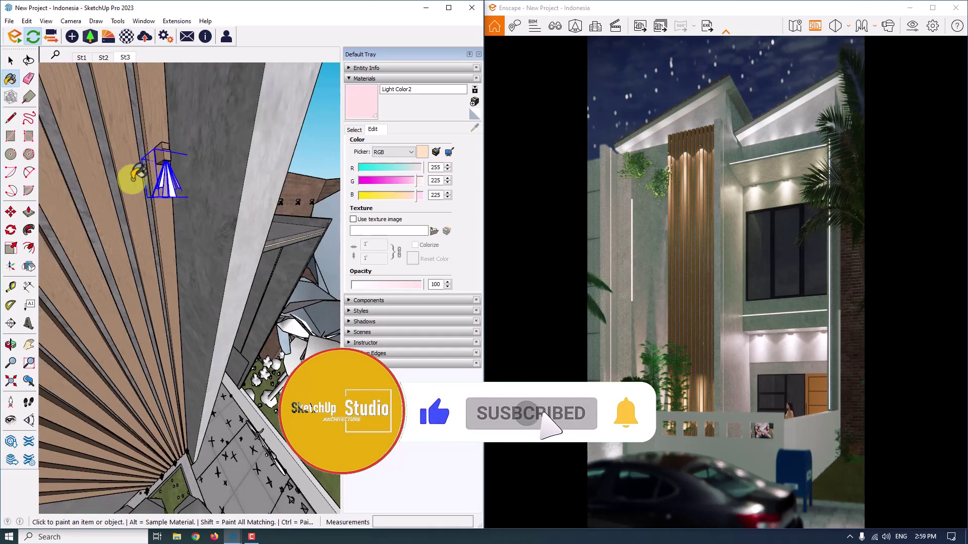
{"action": "key", "text": "space"}
{"action": "mouse_move", "coordinate": [136, 173]}
{"action": "middle_mouse_down"}
{"action": "mouse_move", "coordinate": [301, 272]}
{"action": "mouse_move", "coordinate": [173, 223]}
{"action": "mouse_move", "coordinate": [240, 244]}
{"action": "mouse_move", "coordinate": [268, 138]}
{"action": "mouse_move", "coordinate": [274, 173]}
{"action": "mouse_move", "coordinate": [242, 274]}
{"action": "mouse_move", "coordinate": [176, 339]}
{"action": "middle_mouse_up"}
{"action": "scroll", "coordinate": [240, 247], "scroll_direction": "up", "scroll_amount": 3}
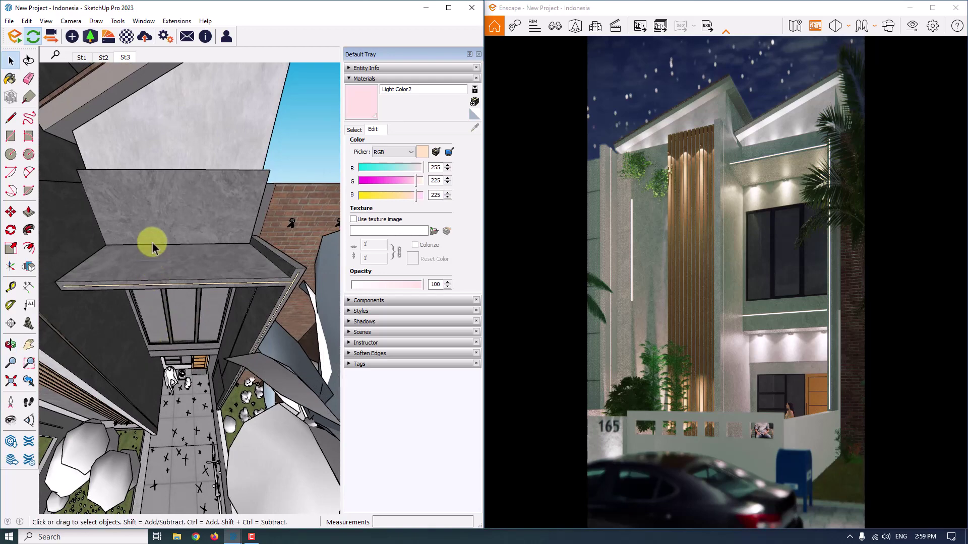
Sample the beige light strip's L1 material with the Paint Bucket.
{"action": "scroll", "coordinate": [288, 300], "scroll_direction": "up", "scroll_amount": 3}
{"action": "scroll", "coordinate": [295, 264], "scroll_direction": "up", "scroll_amount": 2}
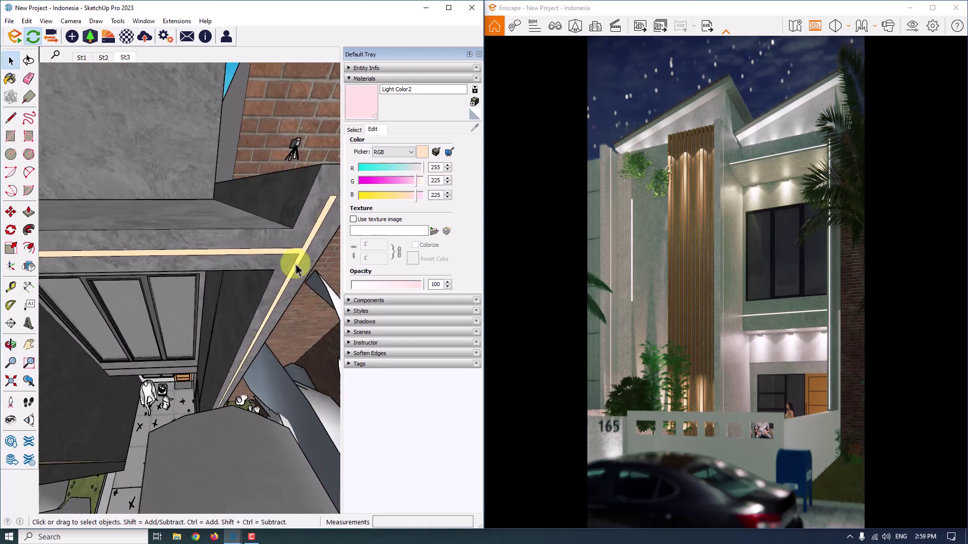
{"action": "left_click", "coordinate": [354, 130]}
{"action": "left_click", "coordinate": [473, 127]}
{"action": "left_click", "coordinate": [302, 245]}
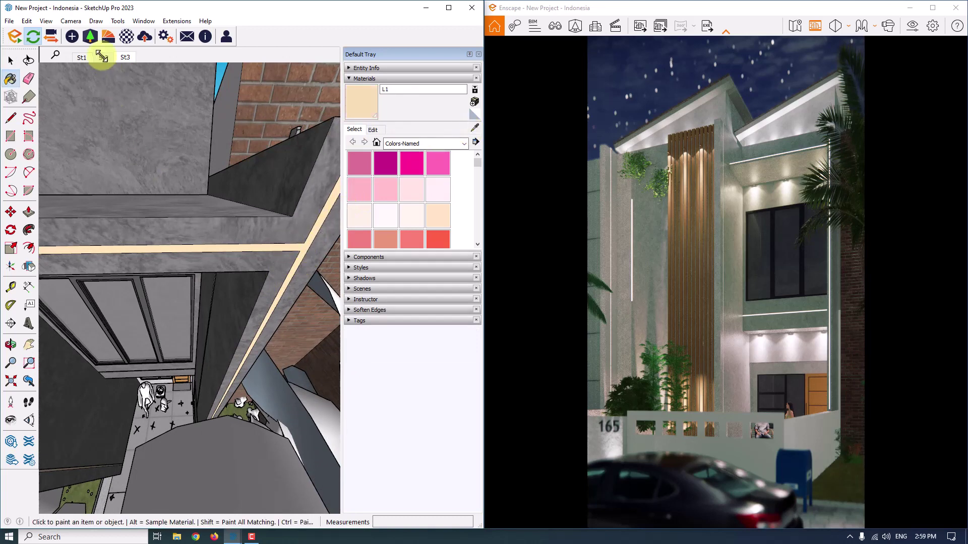
Open the L1 material in the Enscape Material Editor and move the editor aside.
{"action": "left_click", "coordinate": [122, 42]}
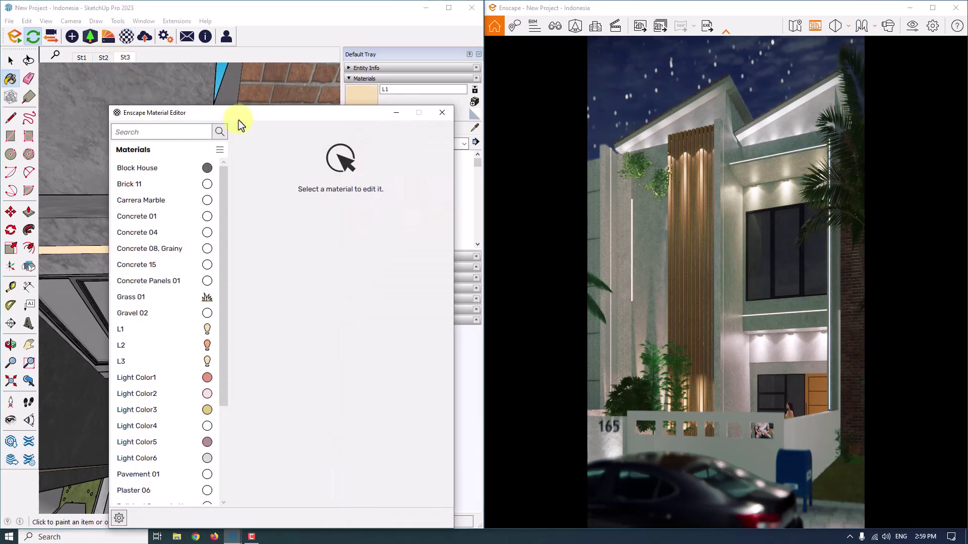
{"action": "left_click_drag", "start_coordinate": [222, 317], "coordinate": [222, 446]}
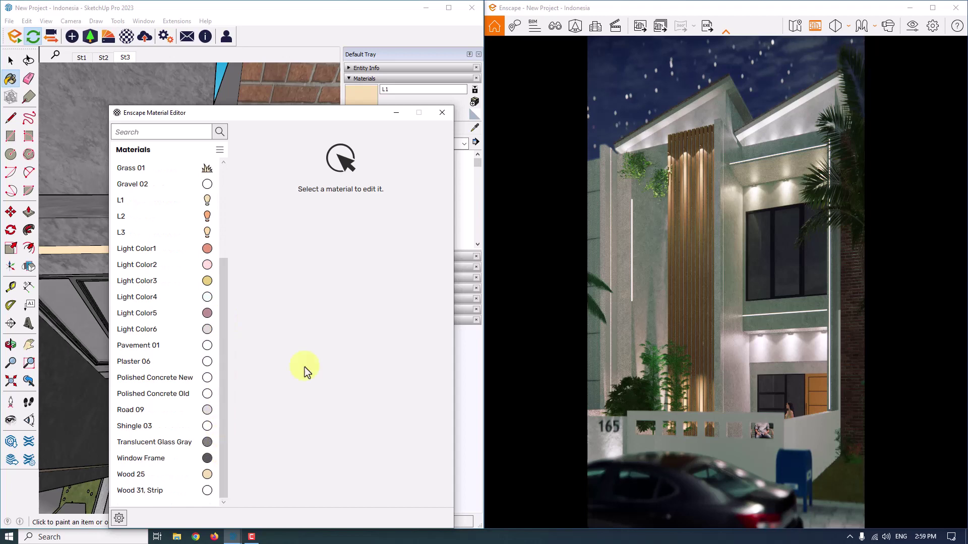
{"action": "left_click", "coordinate": [144, 204]}
{"action": "left_click_drag", "start_coordinate": [261, 114], "coordinate": [163, 73]}
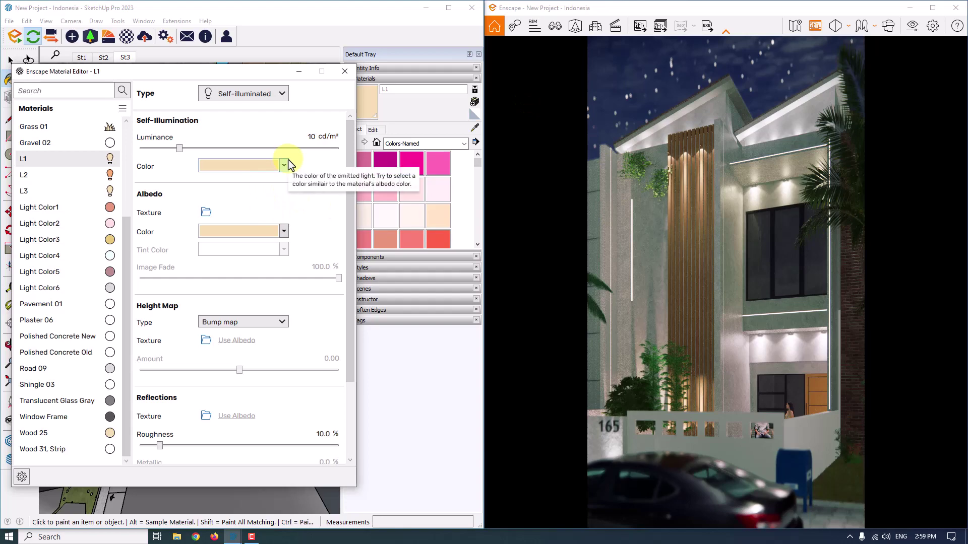
Set L1's self-illuminated luminance to 56 cd/m² and close the editor.
{"action": "left_click_drag", "start_coordinate": [179, 148], "coordinate": [218, 149]}
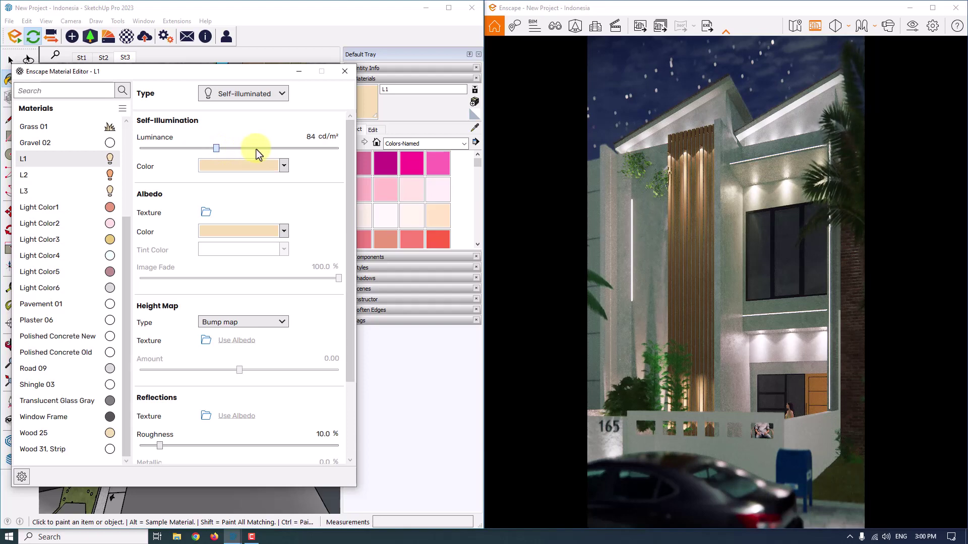
{"action": "left_click", "coordinate": [279, 149]}
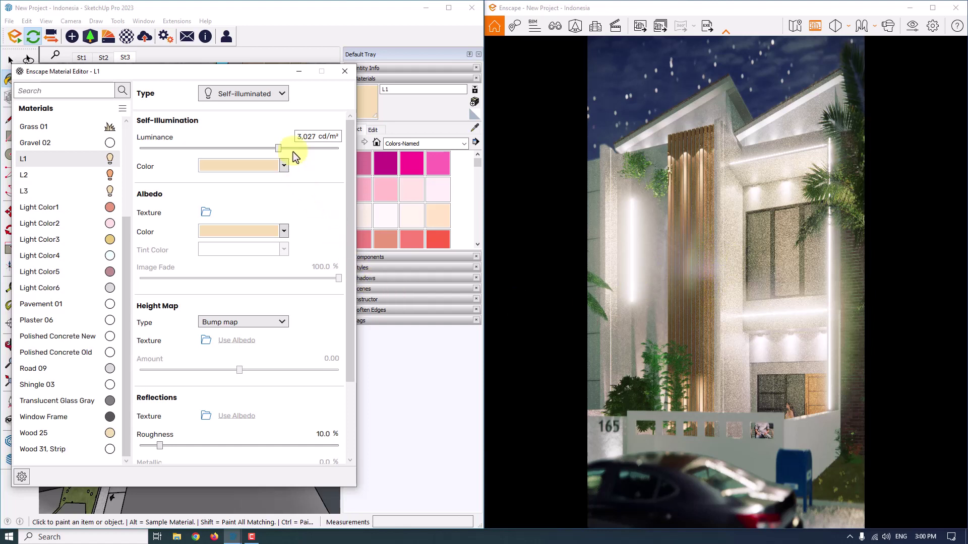
{"action": "mouse_move", "coordinate": [300, 139]}
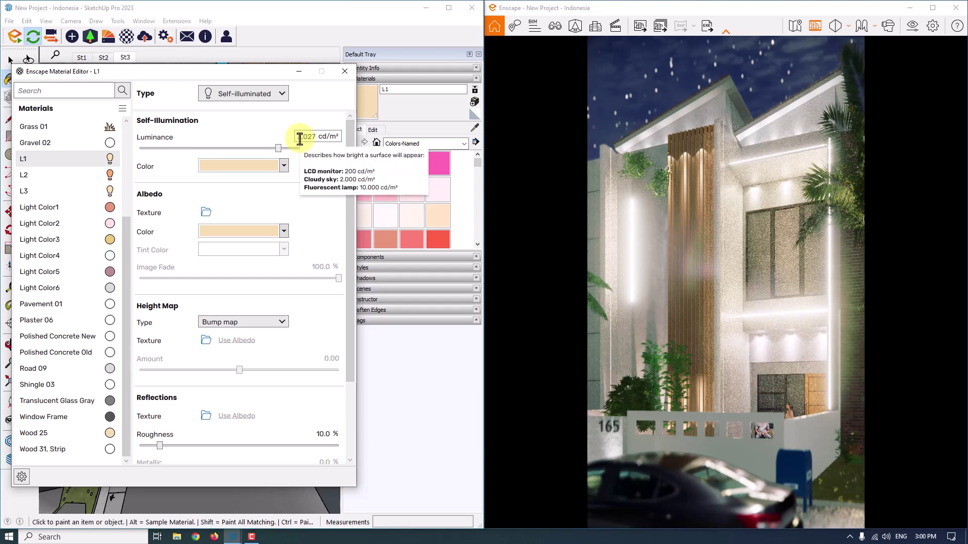
{"action": "left_click", "coordinate": [300, 139]}
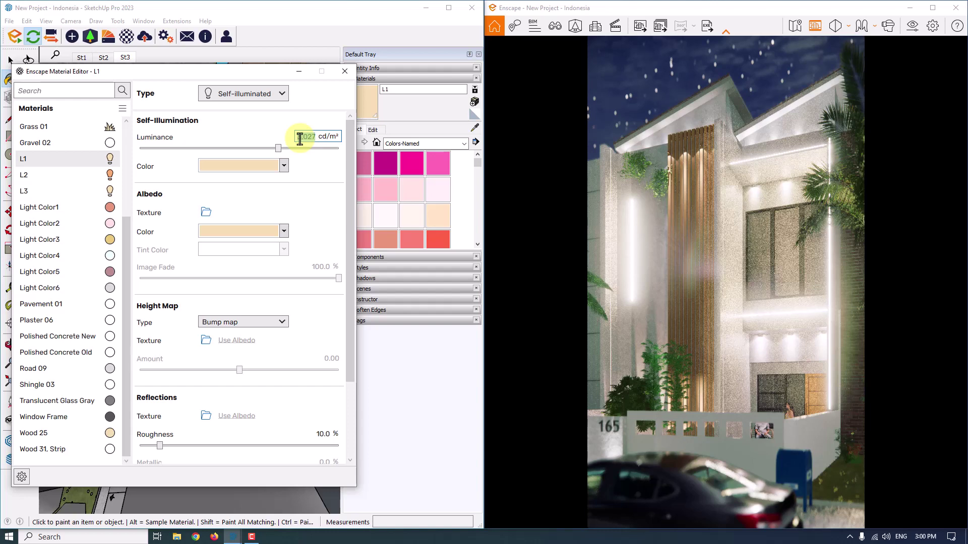
{"action": "key", "text": "Return"}
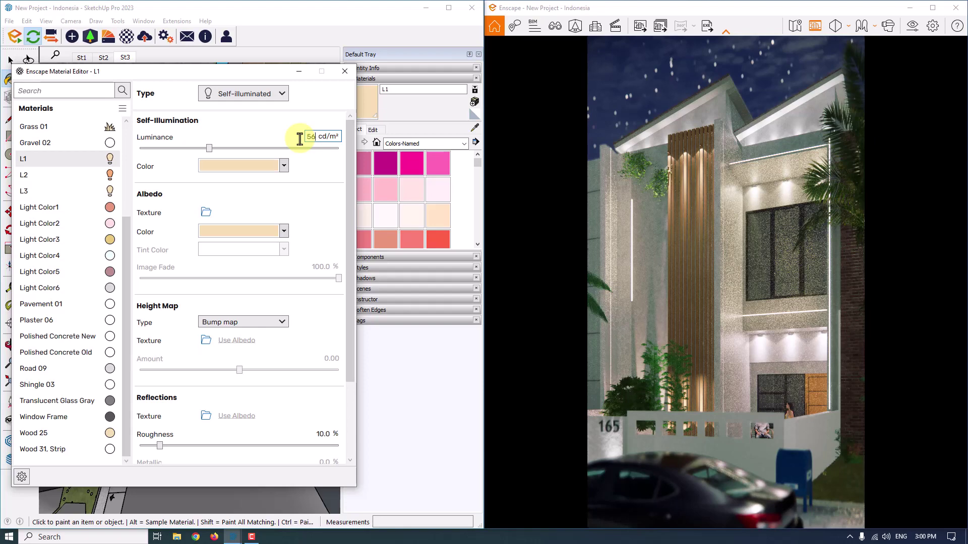
{"action": "left_click", "coordinate": [343, 72]}
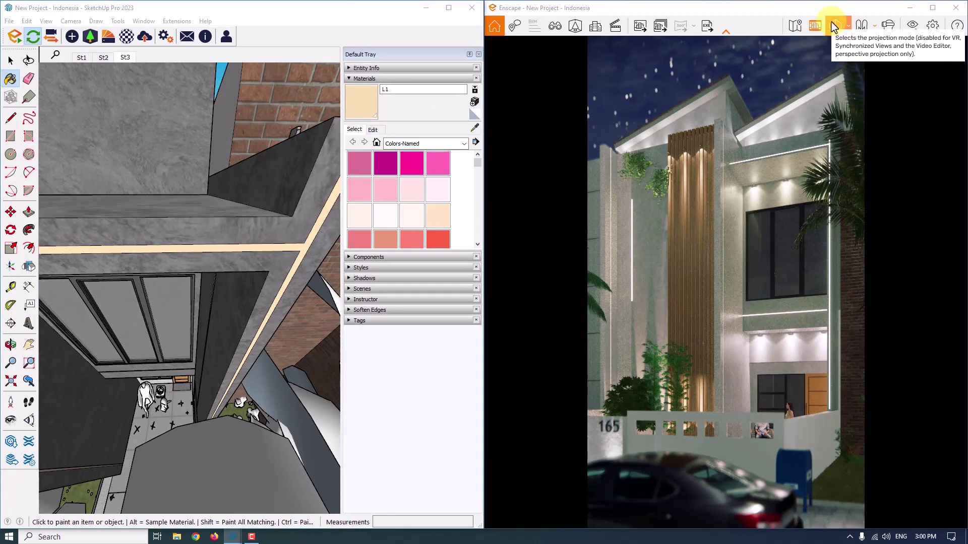
Maximize the Enscape window and set Visual Settings rendering quality to Ultra.
{"action": "left_click", "coordinate": [934, 7]}
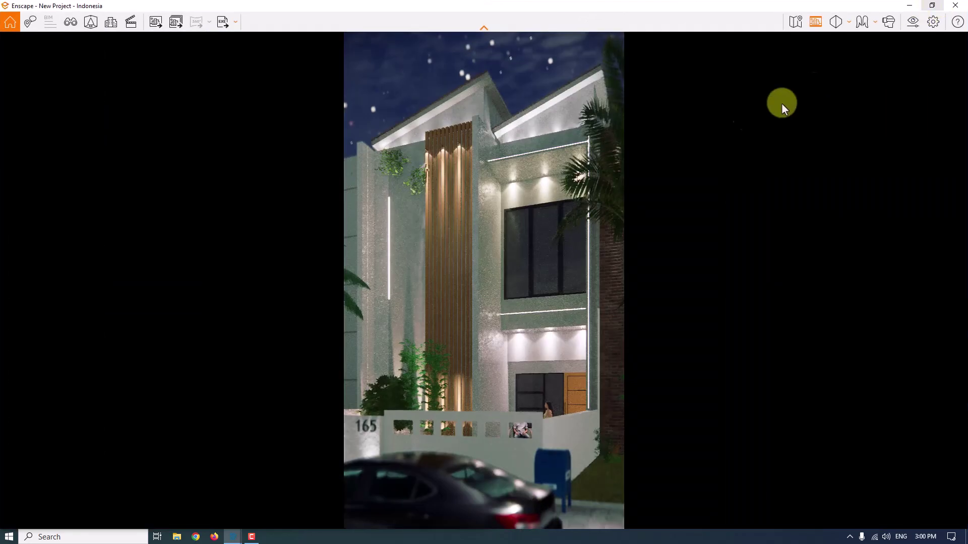
{"action": "left_click", "coordinate": [911, 23]}
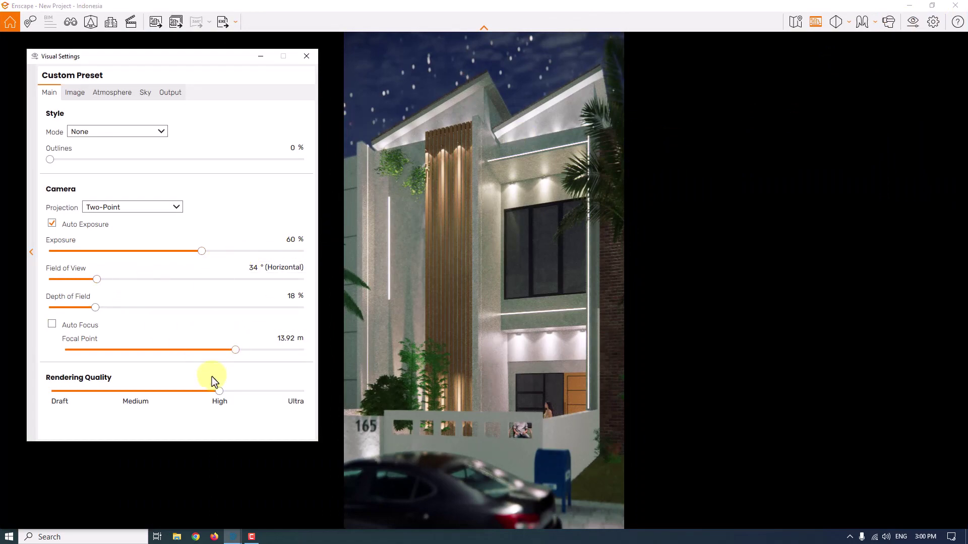
{"action": "left_click_drag", "start_coordinate": [222, 398], "coordinate": [312, 392]}
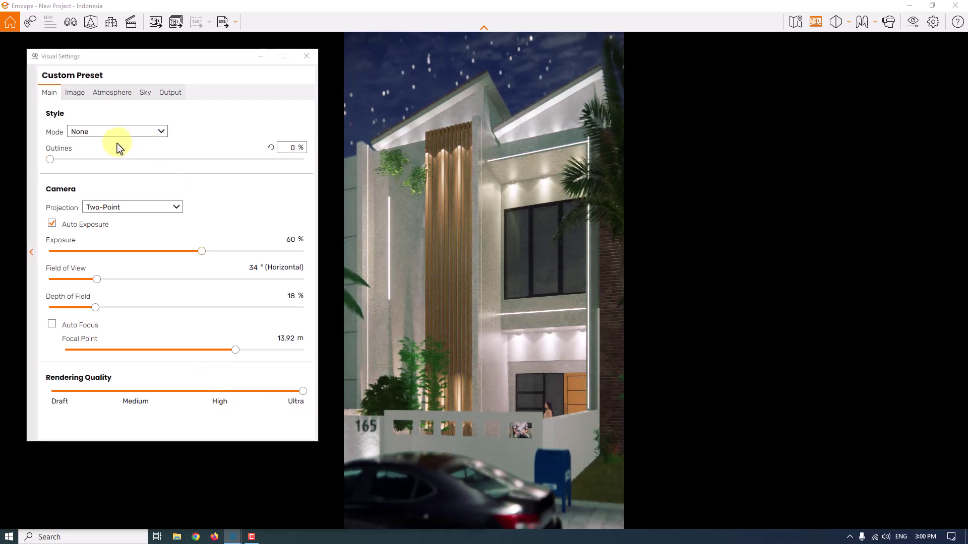
{"action": "left_click", "coordinate": [75, 93]}
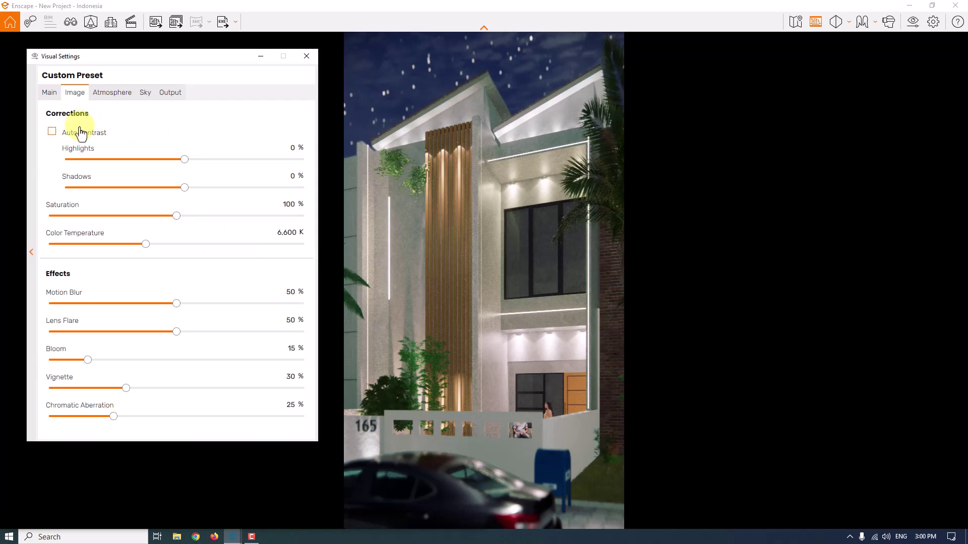
Set Highlights to 41%, Shadows to 12% and Saturation to 98%.
{"action": "left_click_drag", "start_coordinate": [189, 159], "coordinate": [216, 162]}
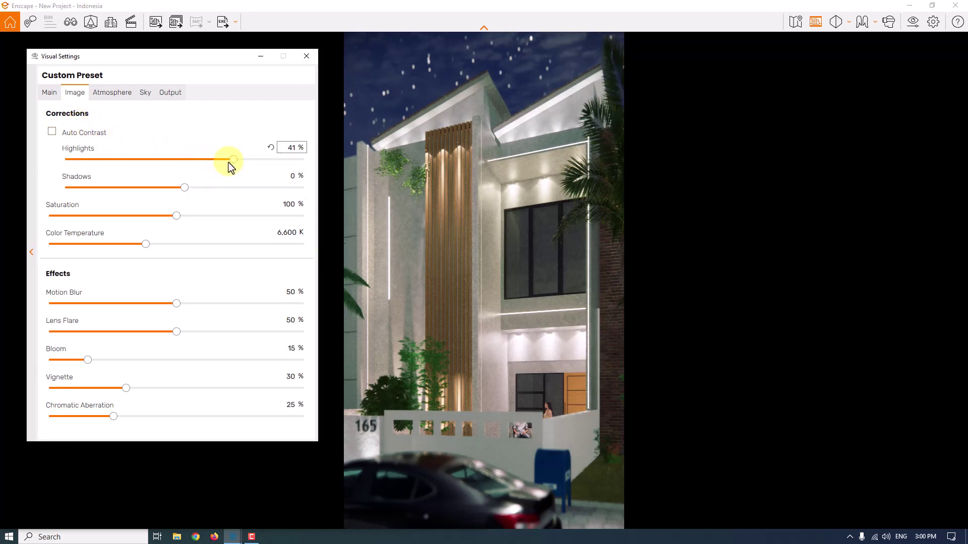
{"action": "left_click_drag", "start_coordinate": [185, 188], "coordinate": [199, 187]}
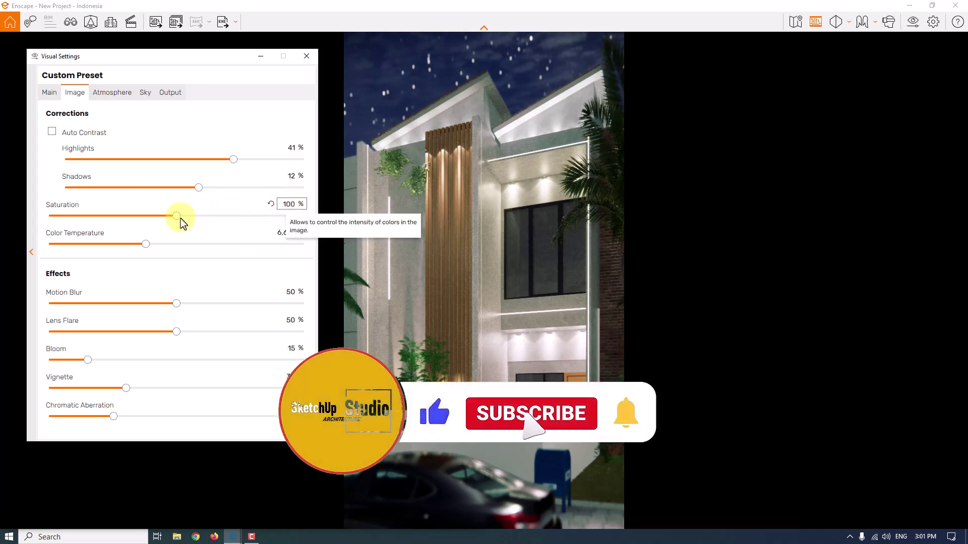
{"action": "left_click_drag", "start_coordinate": [177, 219], "coordinate": [225, 219]}
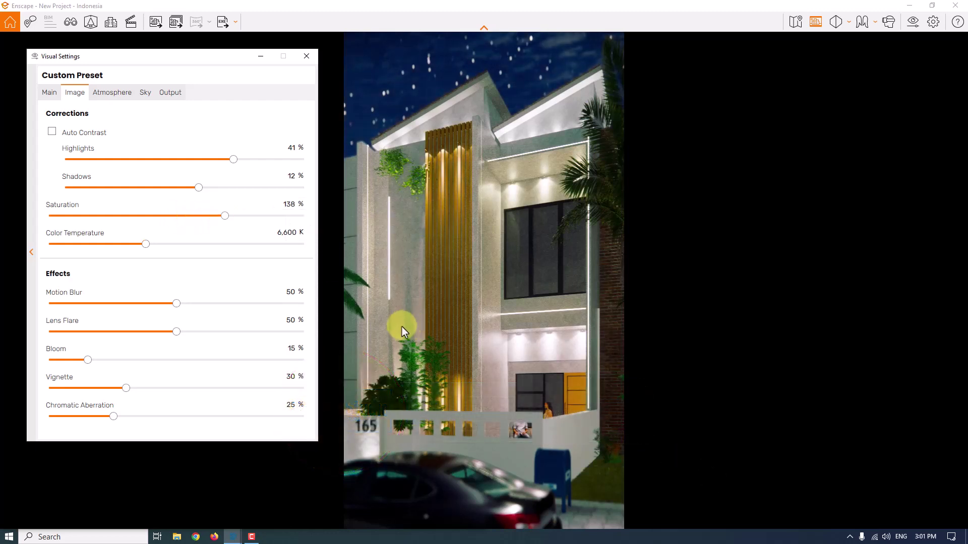
{"action": "left_click", "coordinate": [285, 208]}
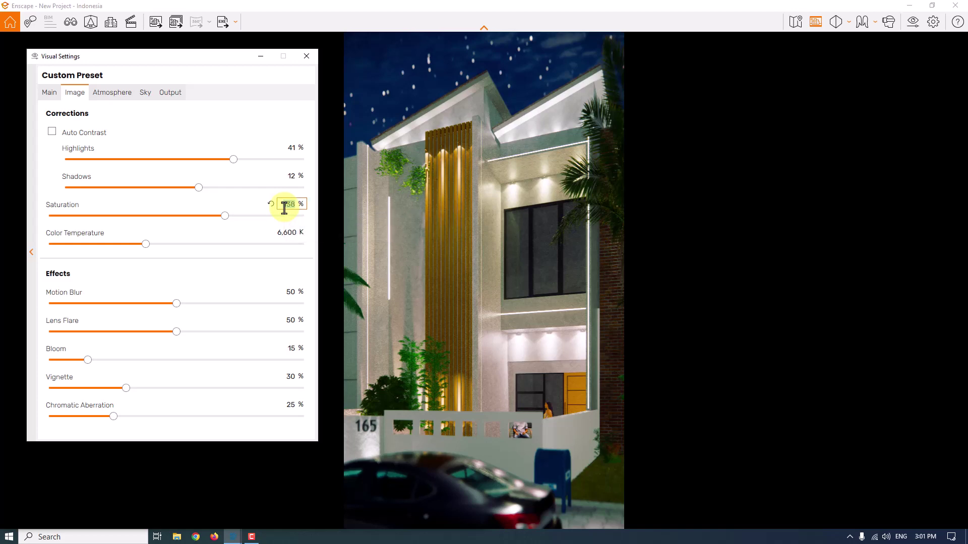
{"action": "type", "text": "98"}
{"action": "key", "text": "Return"}
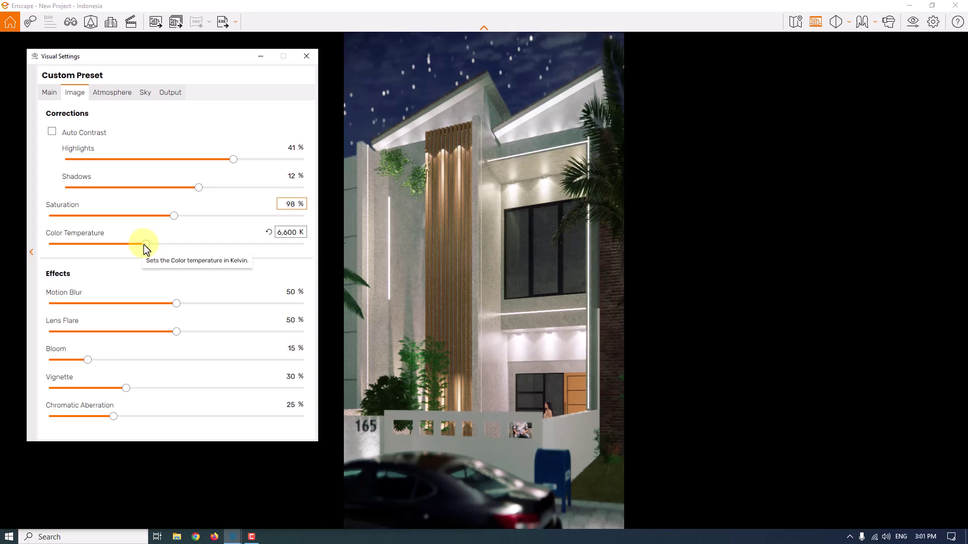
Set Color Temperature to 5,400 K, and Motion Blur and Bloom to 0%.
{"action": "left_click_drag", "start_coordinate": [144, 244], "coordinate": [195, 244]}
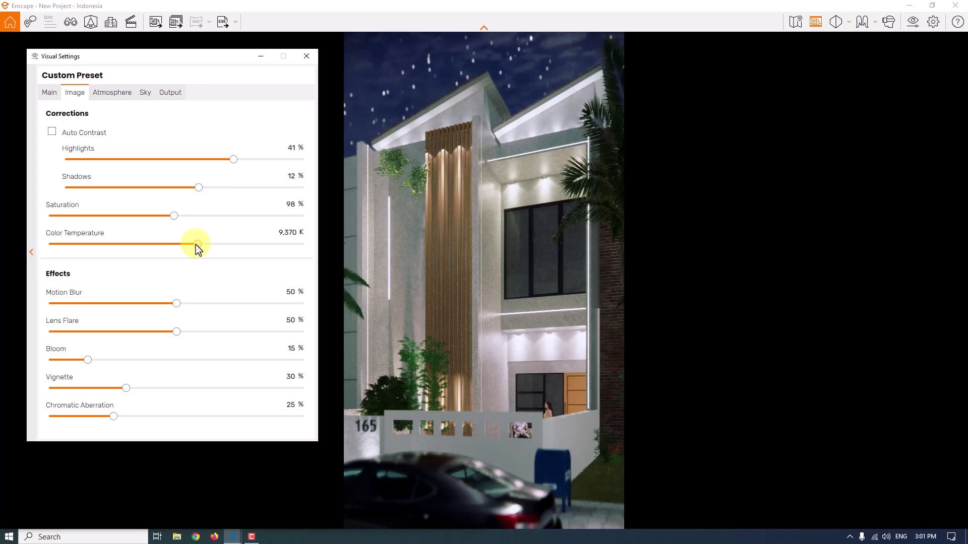
{"action": "left_click_drag", "start_coordinate": [196, 244], "coordinate": [138, 246]}
{"action": "left_click", "coordinate": [283, 234]}
{"action": "type", "text": "5400"}
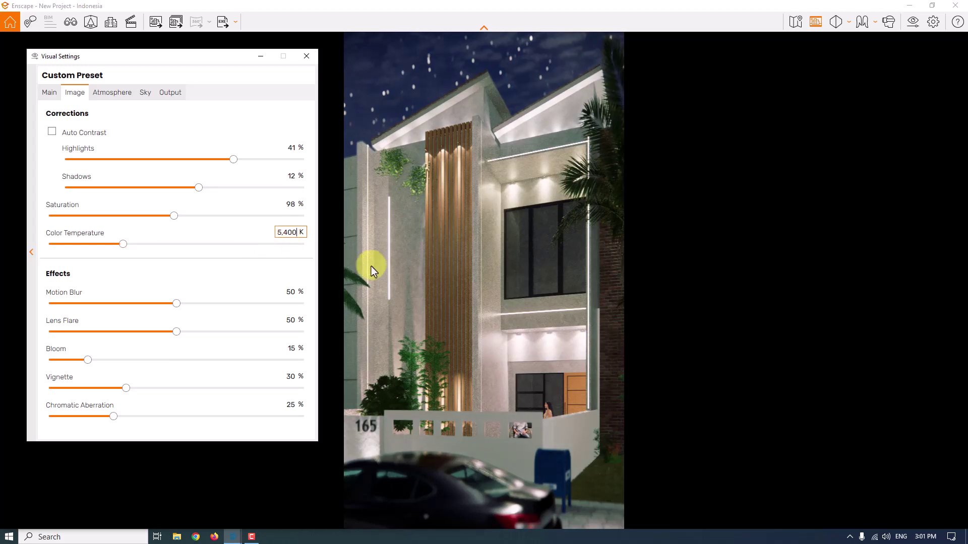
{"action": "left_click", "coordinate": [284, 295]}
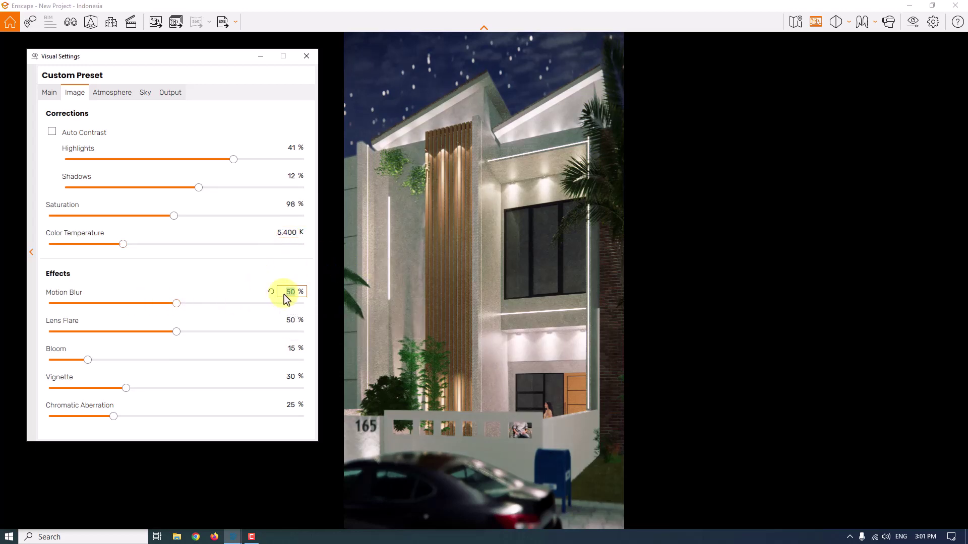
{"action": "type", "text": "0"}
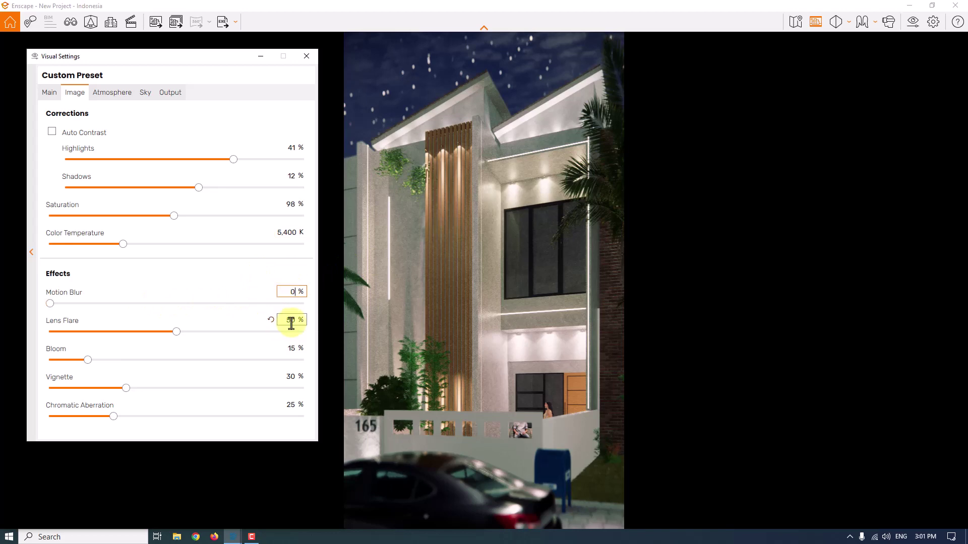
{"action": "key", "text": "Return"}
{"action": "type", "text": "0"}
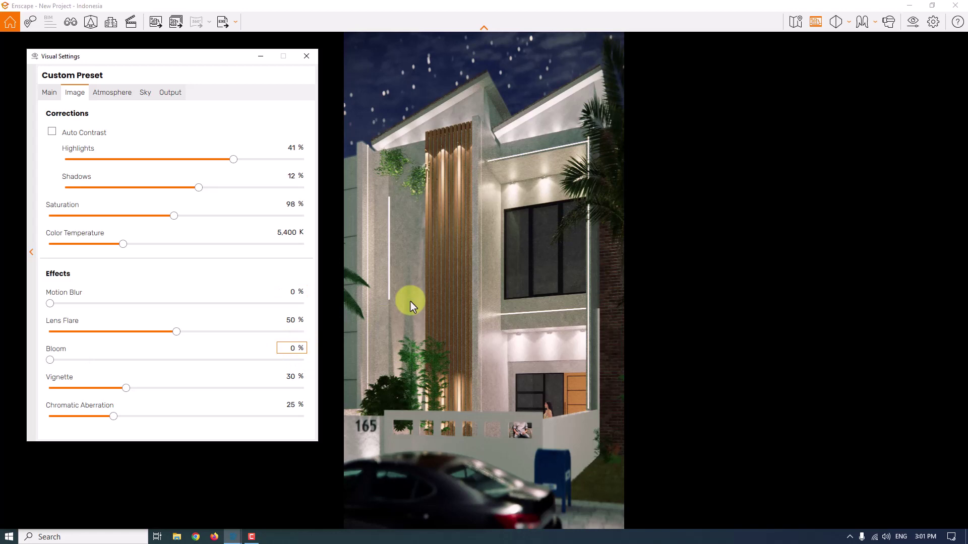
Set Lens Flare to 26%, Vignette to 14% and Chromatic Aberration to 0%.
{"action": "left_click", "coordinate": [292, 320]}
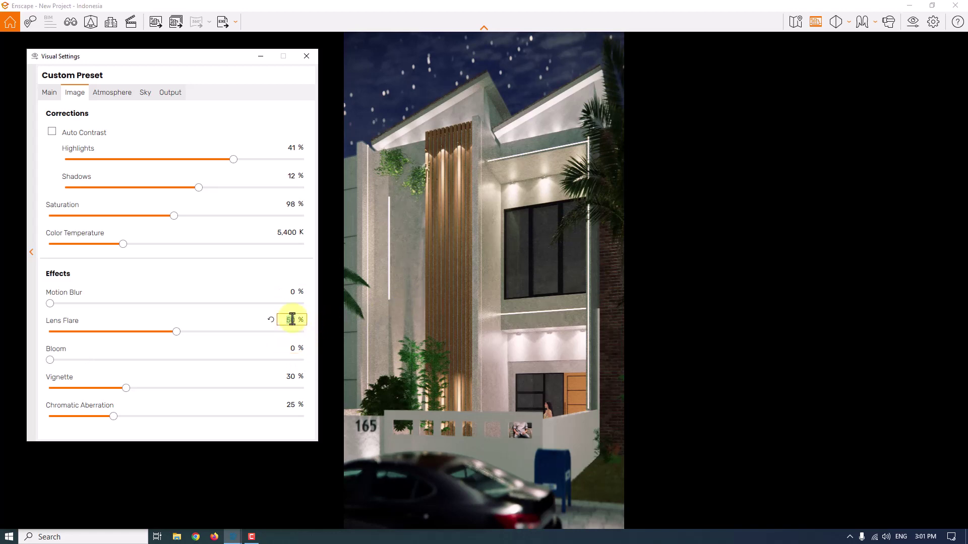
{"action": "type", "text": "26"}
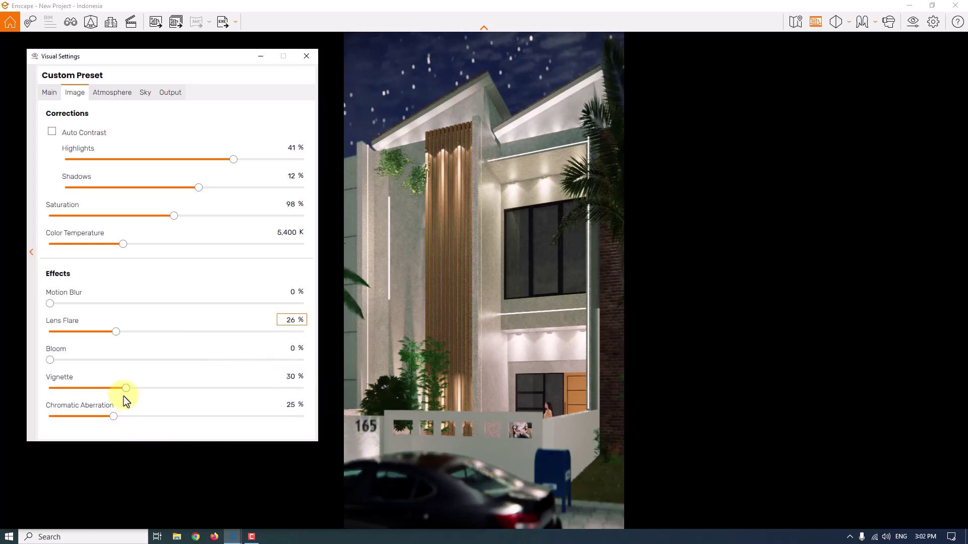
{"action": "left_click_drag", "start_coordinate": [125, 388], "coordinate": [79, 389]}
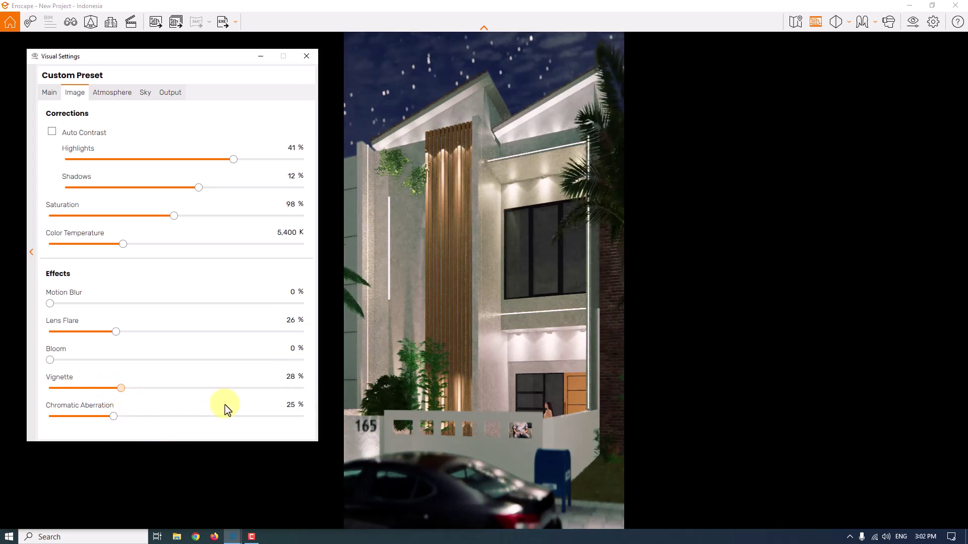
{"action": "left_click", "coordinate": [293, 377]}
{"action": "type", "text": "14"}
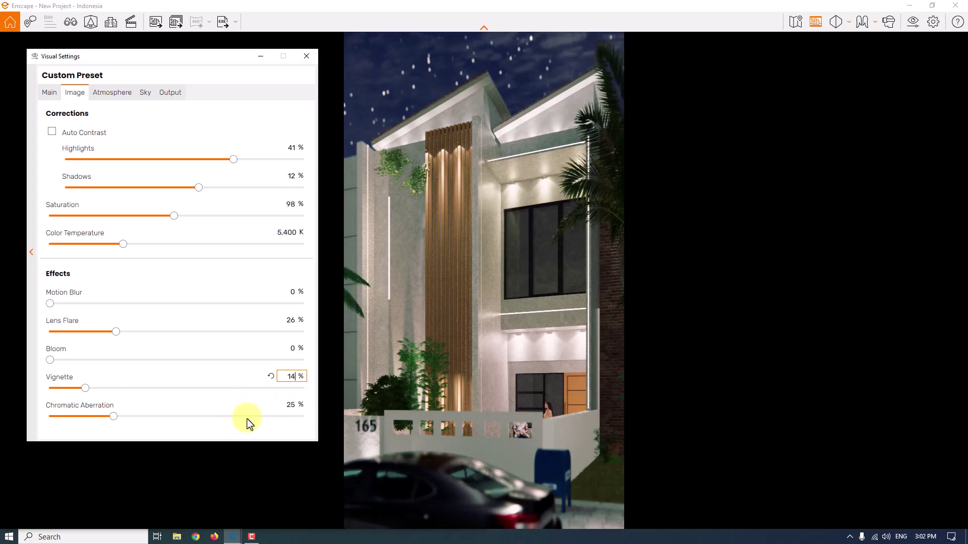
{"action": "left_click", "coordinate": [292, 406]}
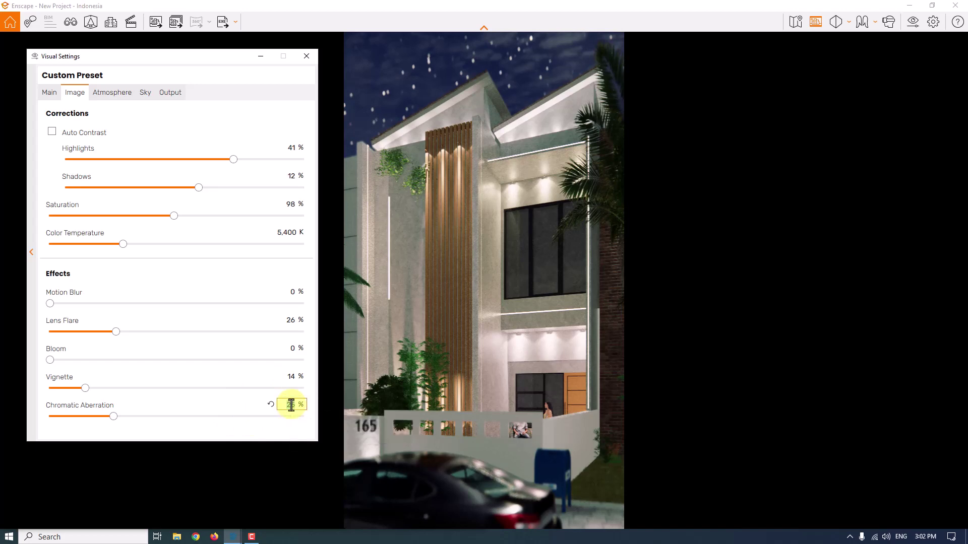
{"action": "type", "text": "0"}
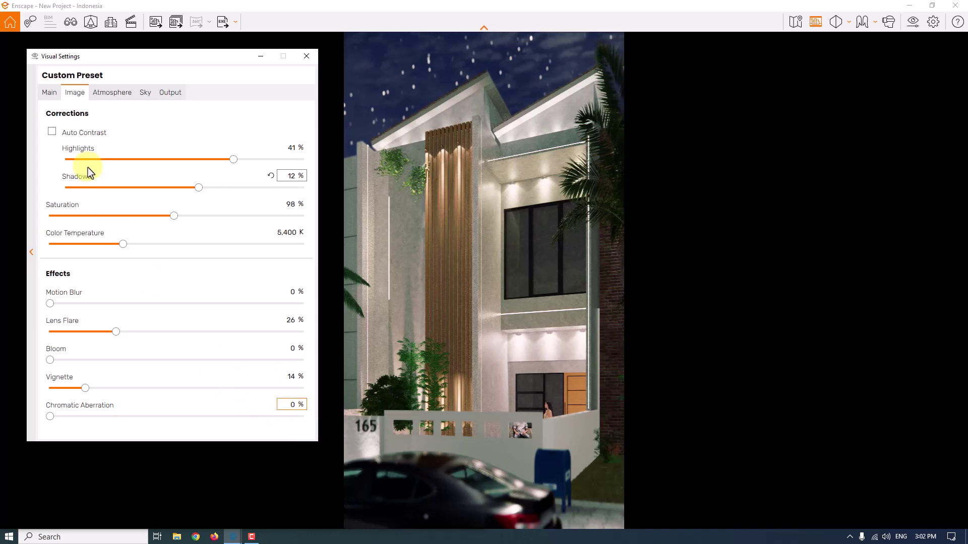
{"action": "left_click", "coordinate": [108, 93]}
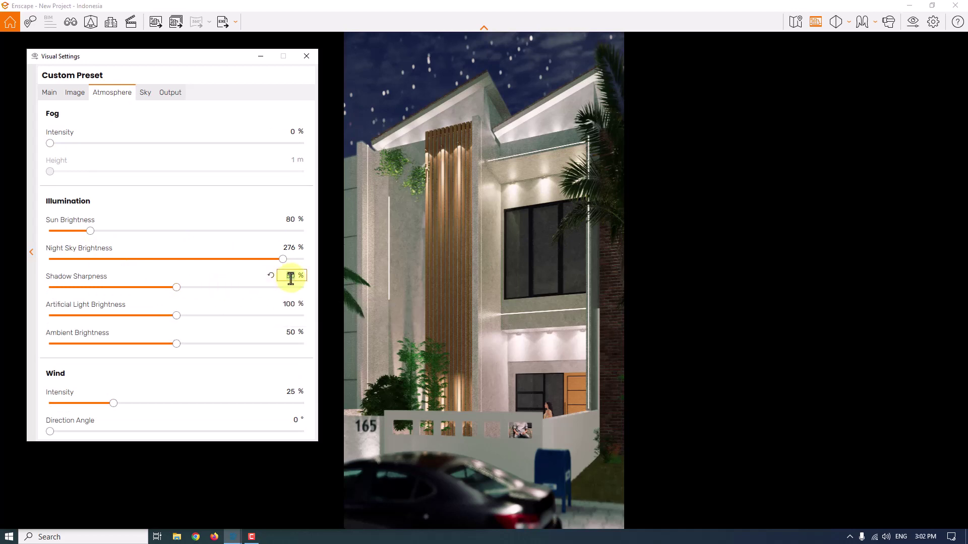
Set Shadow Sharpness to 35% and Artificial Light Brightness to 136%.
{"action": "type", "text": "5"}
{"action": "key", "text": "BackSpace"}
{"action": "type", "text": "35"}
{"action": "key", "text": "Return"}
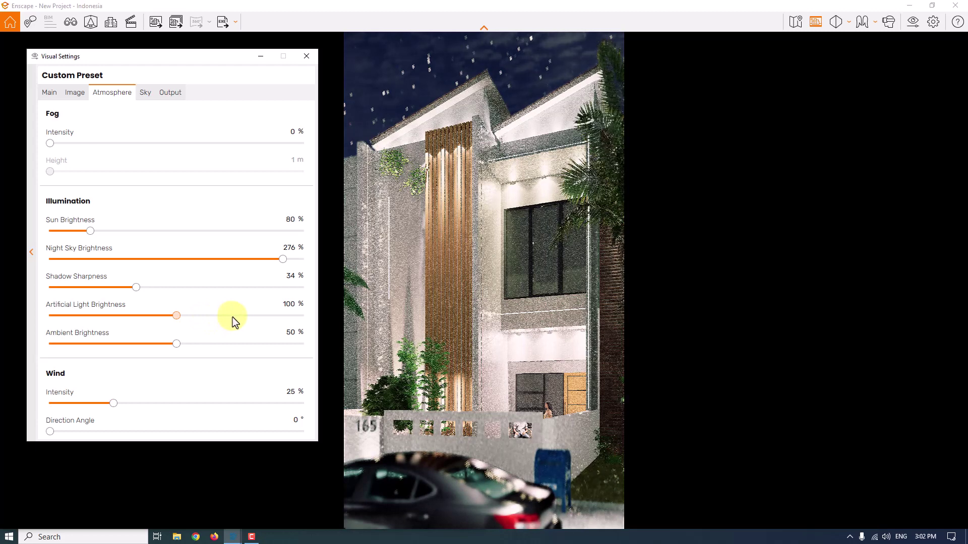
{"action": "left_click", "coordinate": [233, 316]}
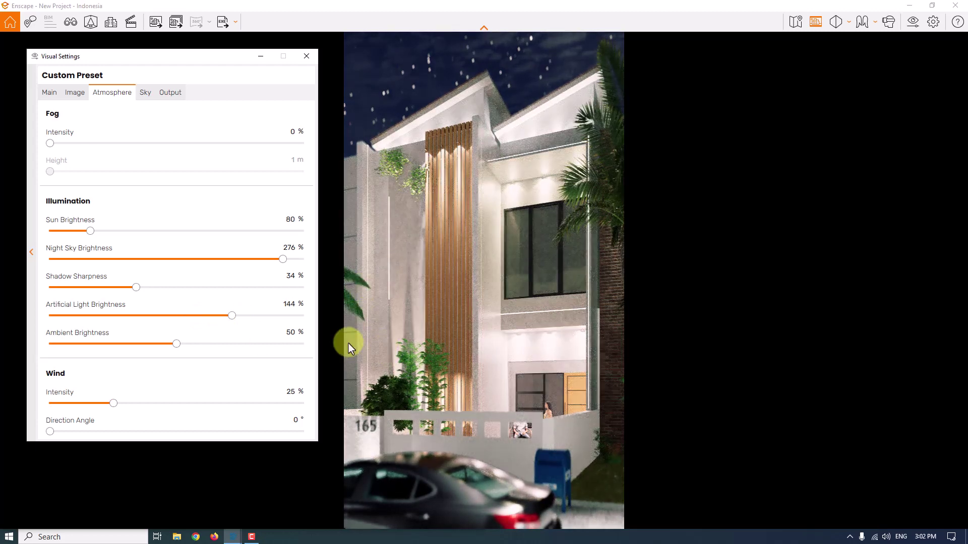
{"action": "double_click", "coordinate": [285, 305]}
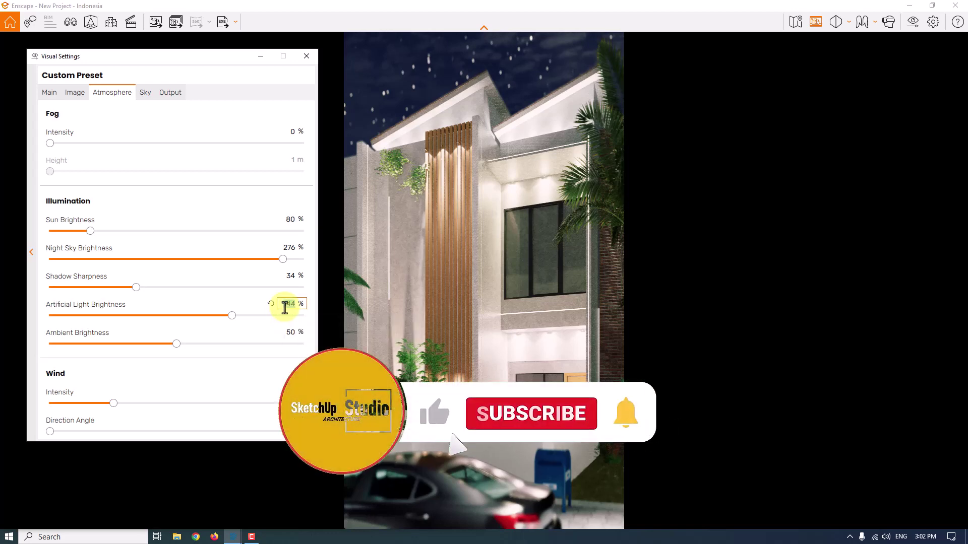
{"action": "type", "text": "113"}
{"action": "type", "text": "6"}
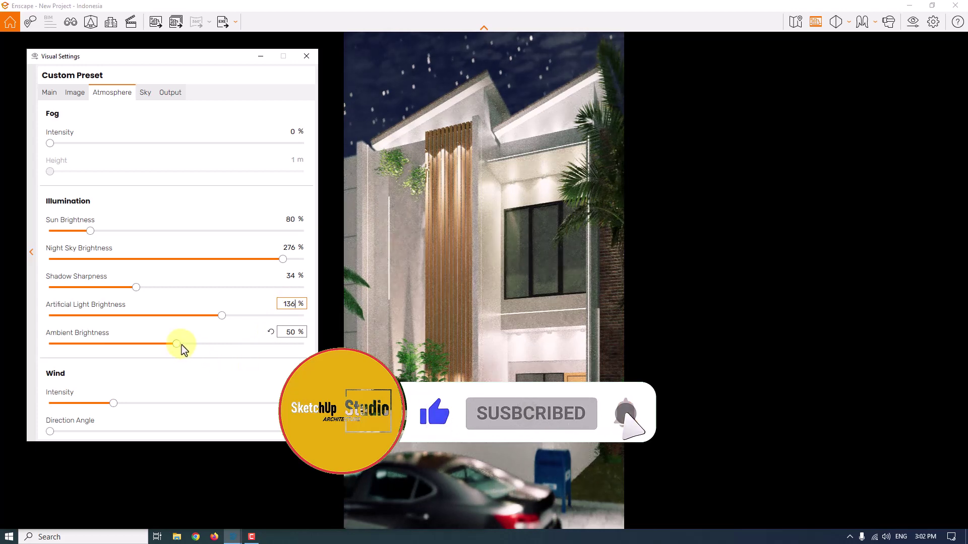
Set Ambient Brightness to 36% and Wind Intensity to 0%.
{"action": "double_click", "coordinate": [291, 331]}
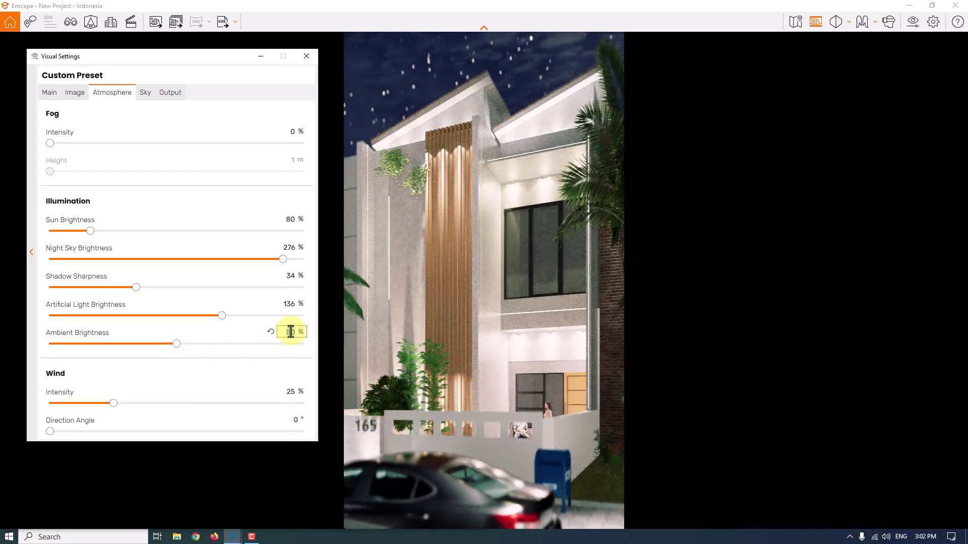
{"action": "type", "text": "36"}
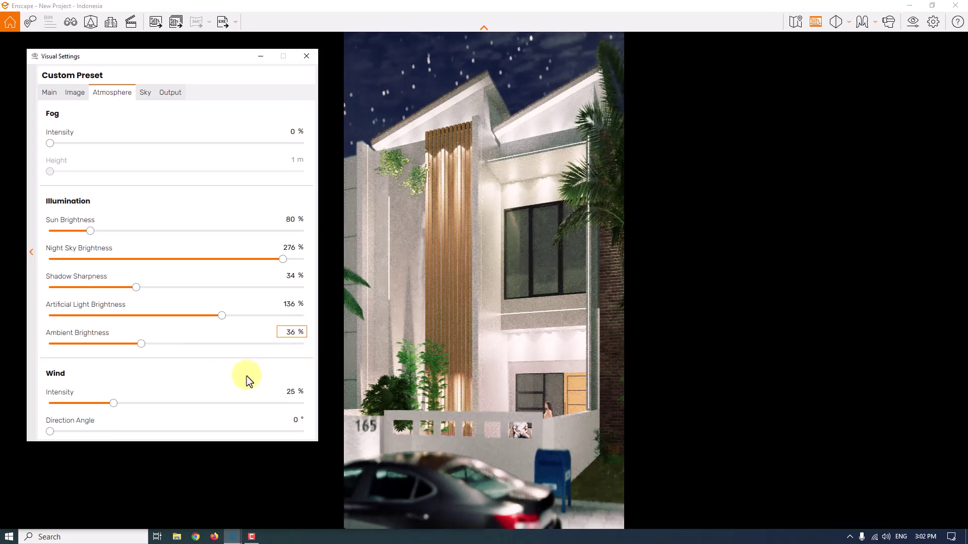
{"action": "double_click", "coordinate": [285, 395]}
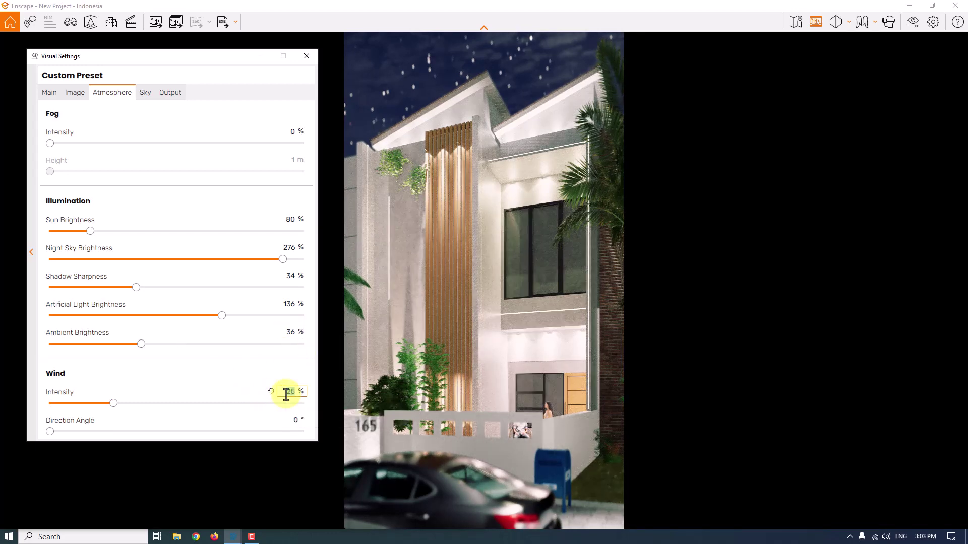
{"action": "type", "text": "0"}
On the Sky tab, set Cirrus Amount and Cloud Variety to 0.
{"action": "left_click", "coordinate": [146, 93]}
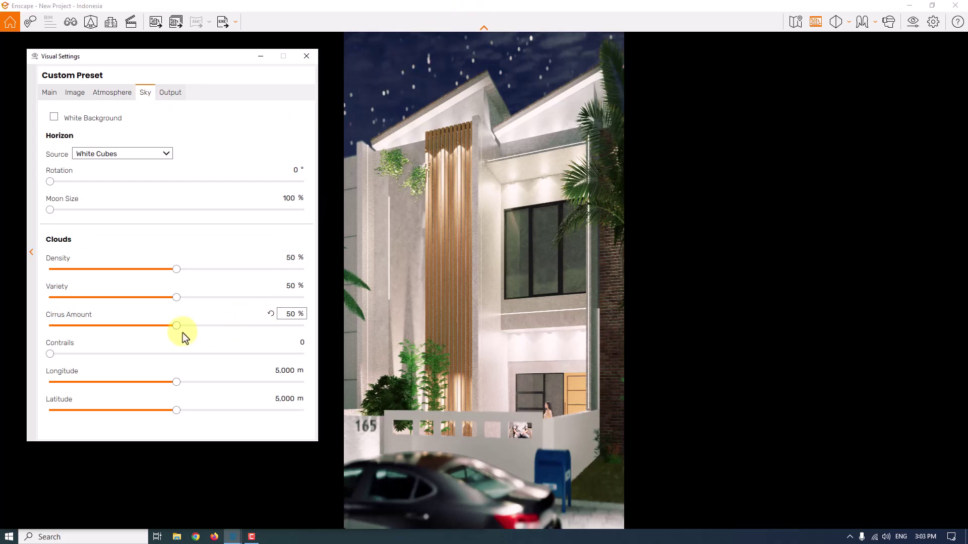
{"action": "left_click_drag", "start_coordinate": [177, 328], "coordinate": [183, 326]}
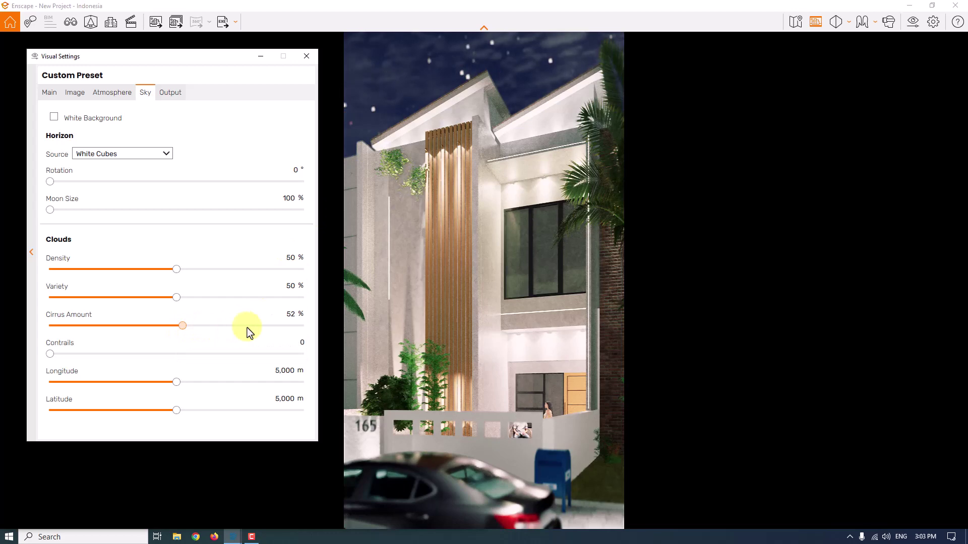
{"action": "left_click_drag", "start_coordinate": [334, 328], "coordinate": [413, 328]}
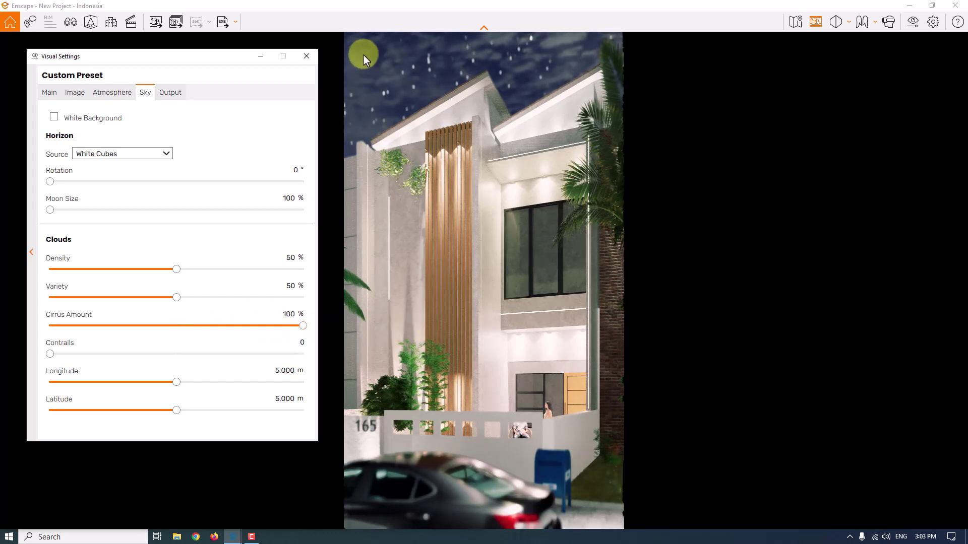
{"action": "double_click", "coordinate": [288, 315]}
{"action": "type", "text": "0"}
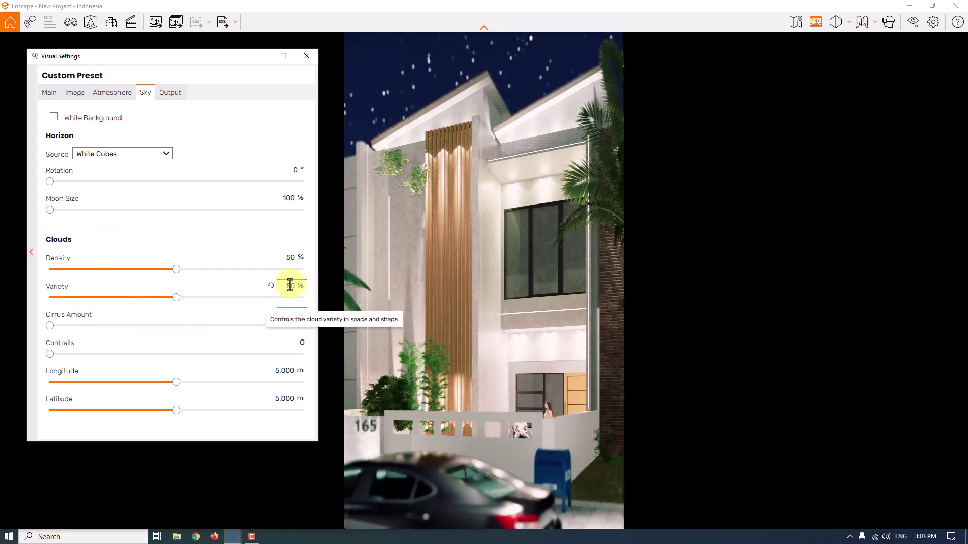
{"action": "double_click", "coordinate": [290, 285]}
{"action": "type", "text": "0"}
{"action": "key", "text": "Return"}
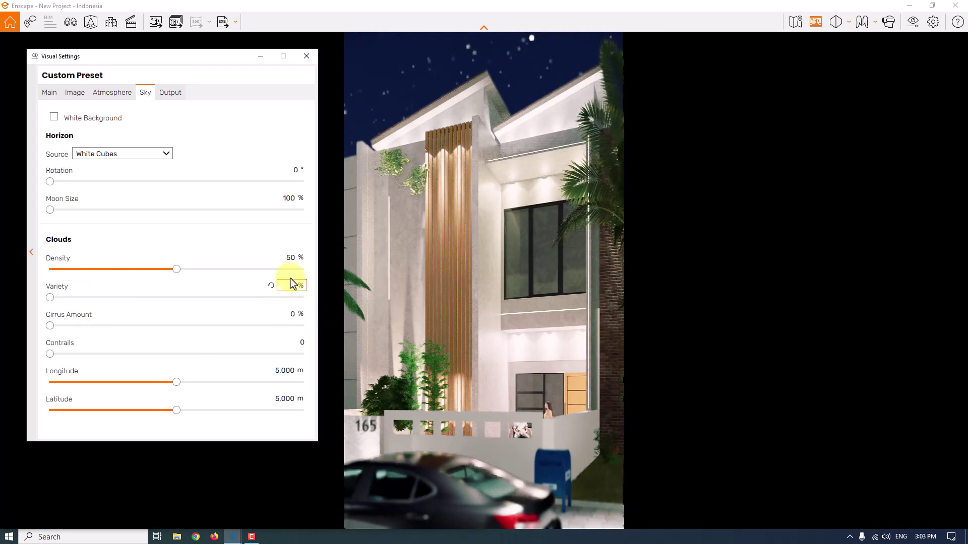
Set Cloud Density to 0, reset Longitude to 5,000 m, and close Visual Settings.
{"action": "double_click", "coordinate": [291, 257]}
{"action": "type", "text": "0"}
{"action": "key", "text": "Return"}
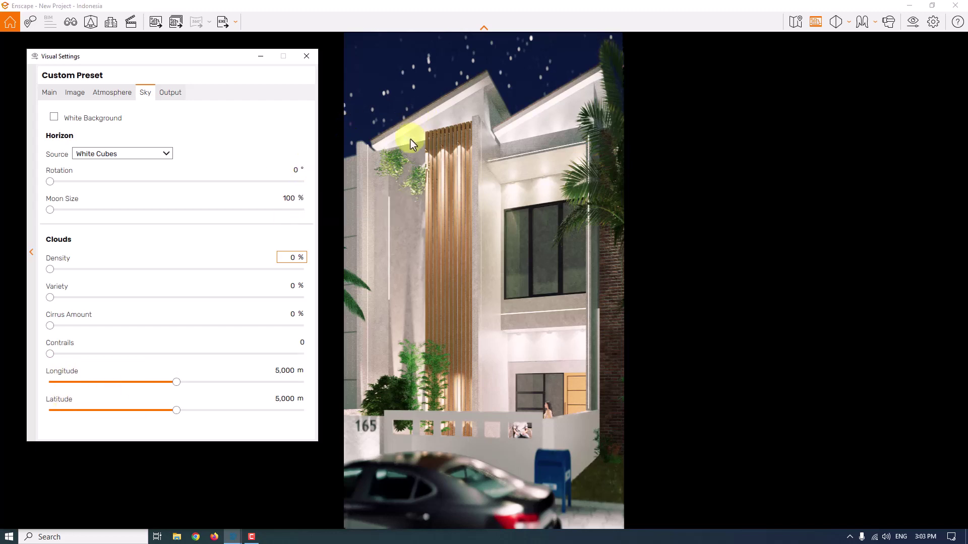
{"action": "left_click", "coordinate": [178, 384]}
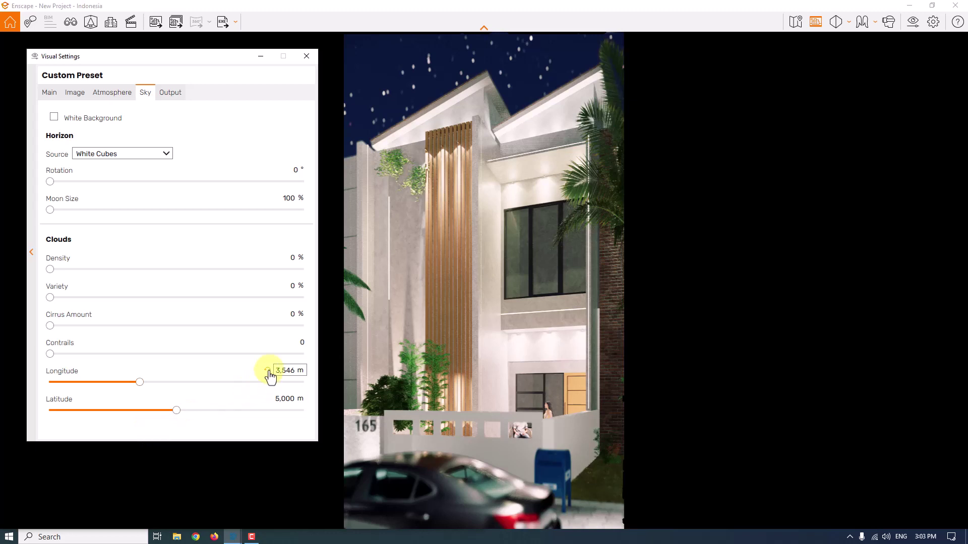
{"action": "left_click", "coordinate": [267, 372]}
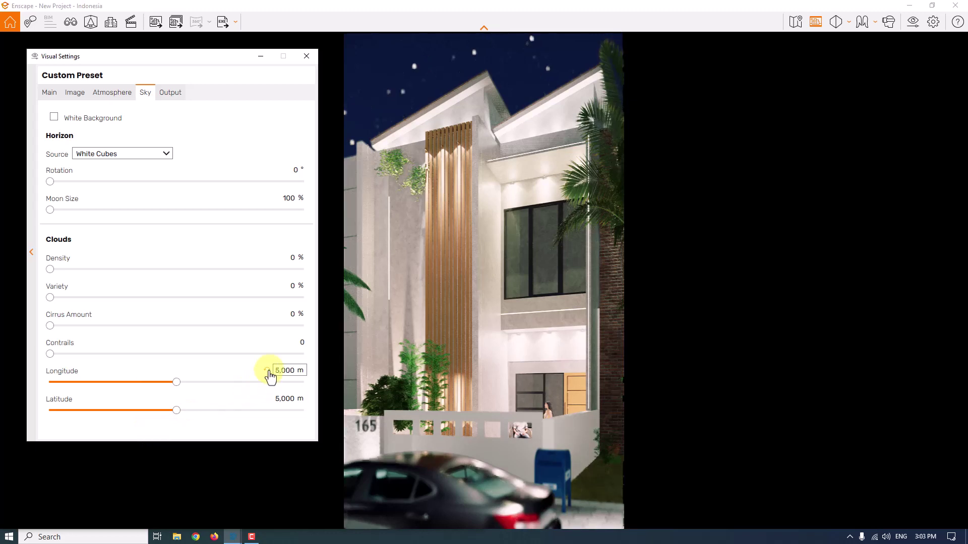
{"action": "left_click", "coordinate": [170, 92]}
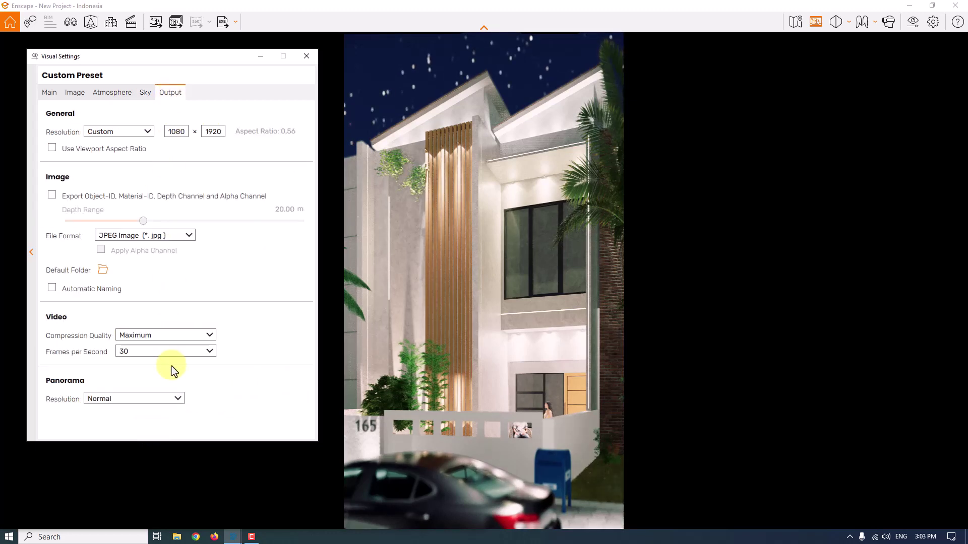
{"action": "left_click", "coordinate": [144, 92]}
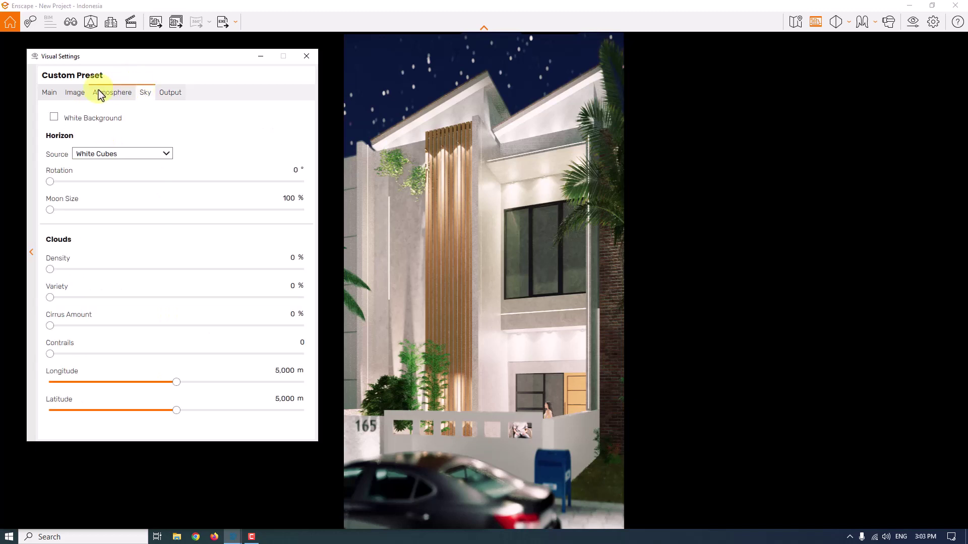
{"action": "left_click", "coordinate": [49, 93]}
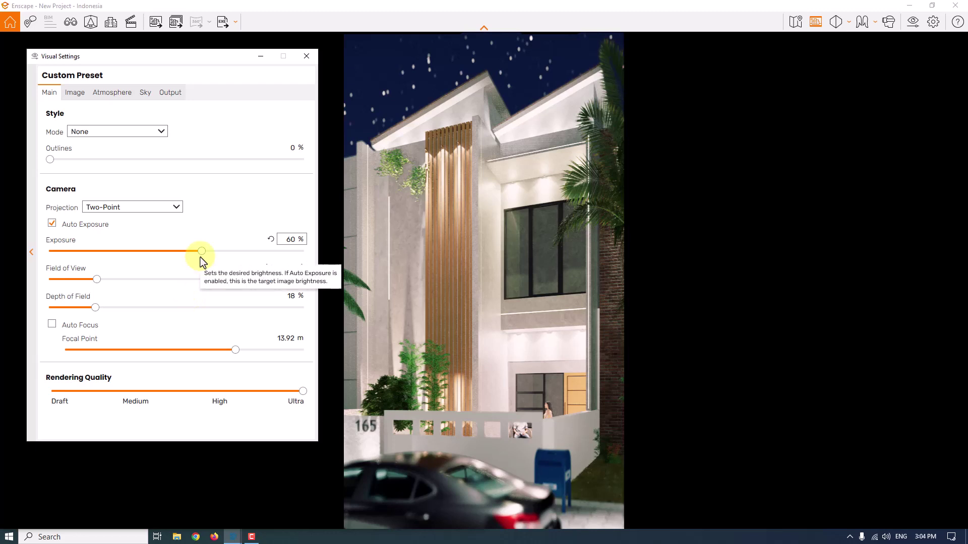
{"action": "left_click", "coordinate": [307, 56]}
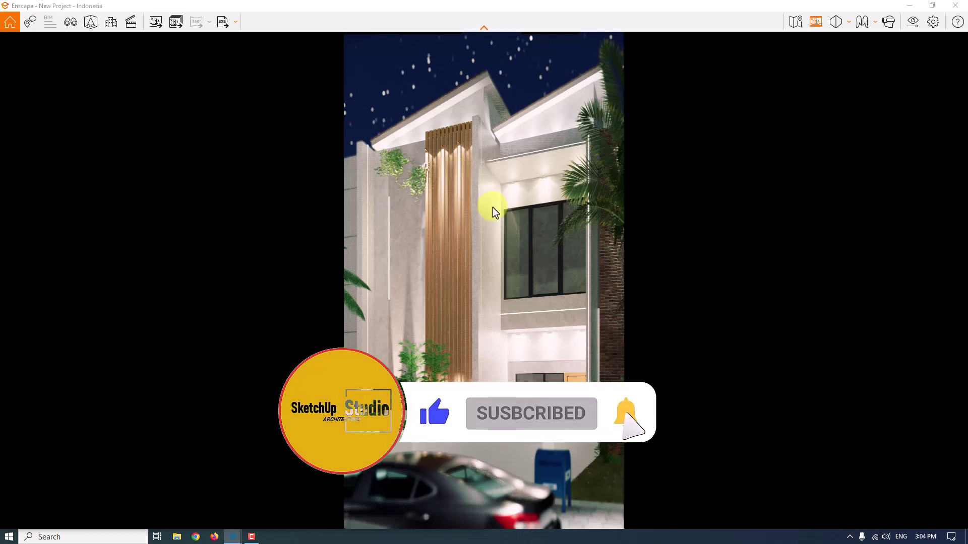
Move the time of day to early dawn, about 05:36, under a pale violet sky.
{"action": "key", "text": "shift+u"}
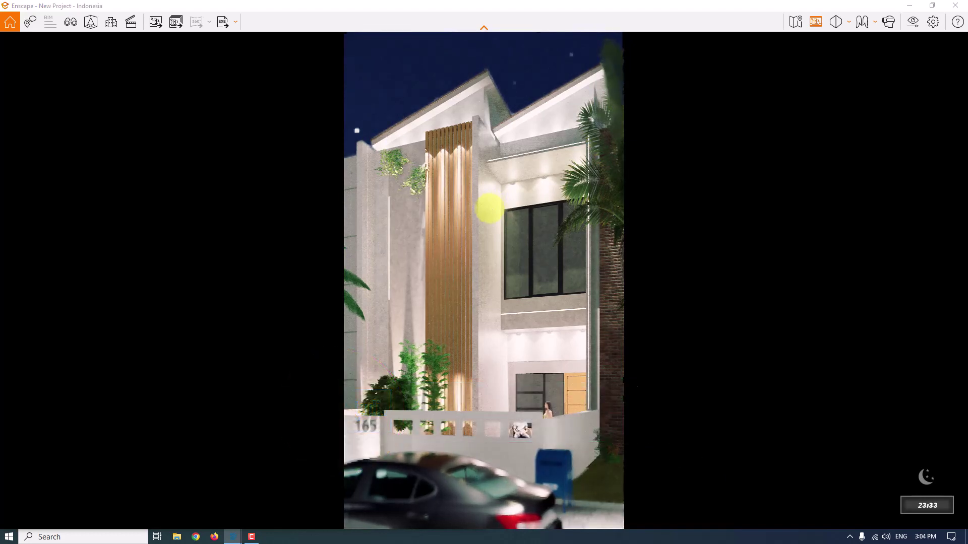
{"action": "key", "text": "shift+i"}
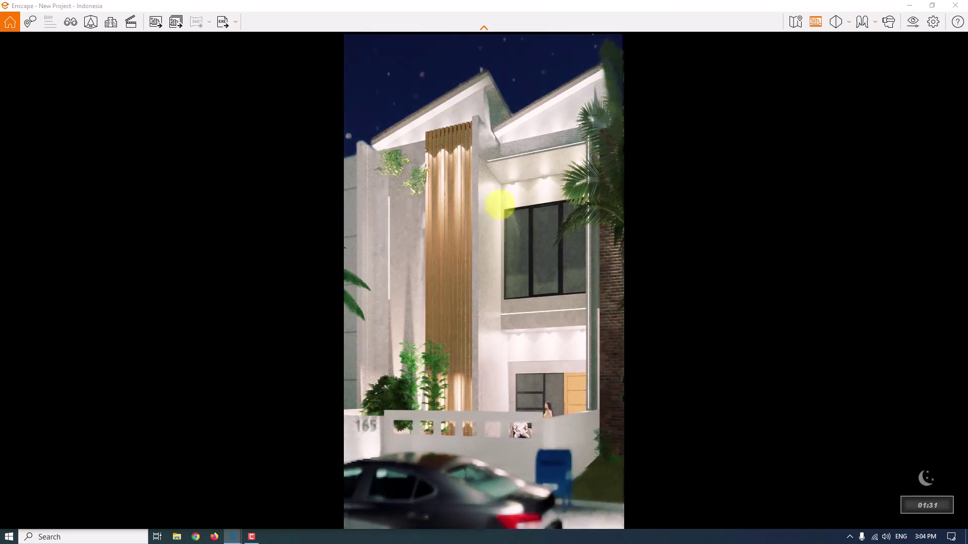
{"action": "key", "text": "shift+i"}
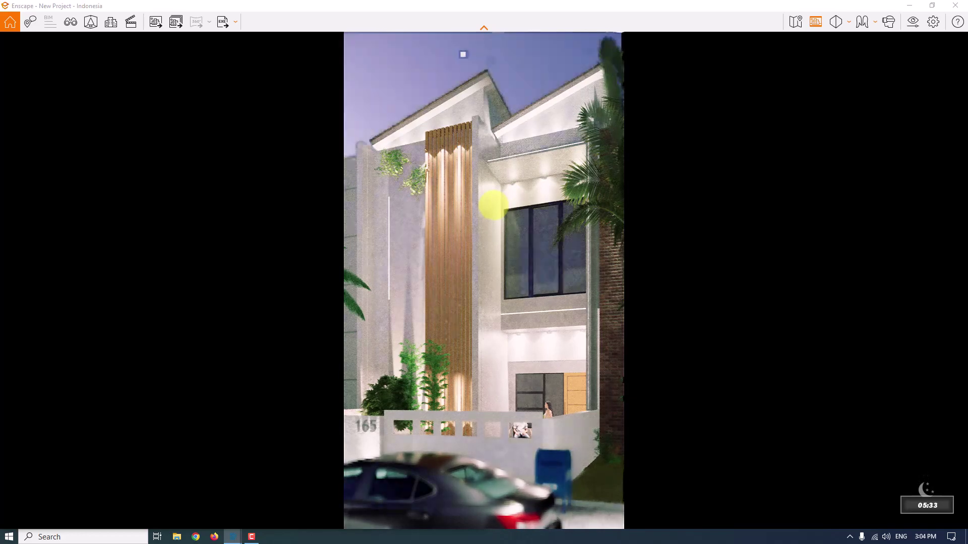
{"action": "key", "text": "shift+u"}
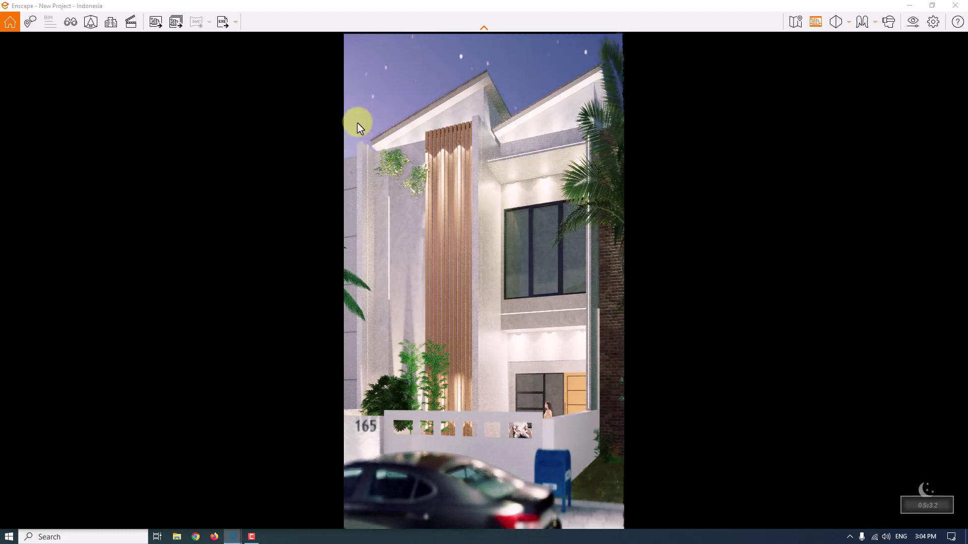
{"action": "key", "text": "shift+u"}
{"action": "key", "text": "shift+i"}
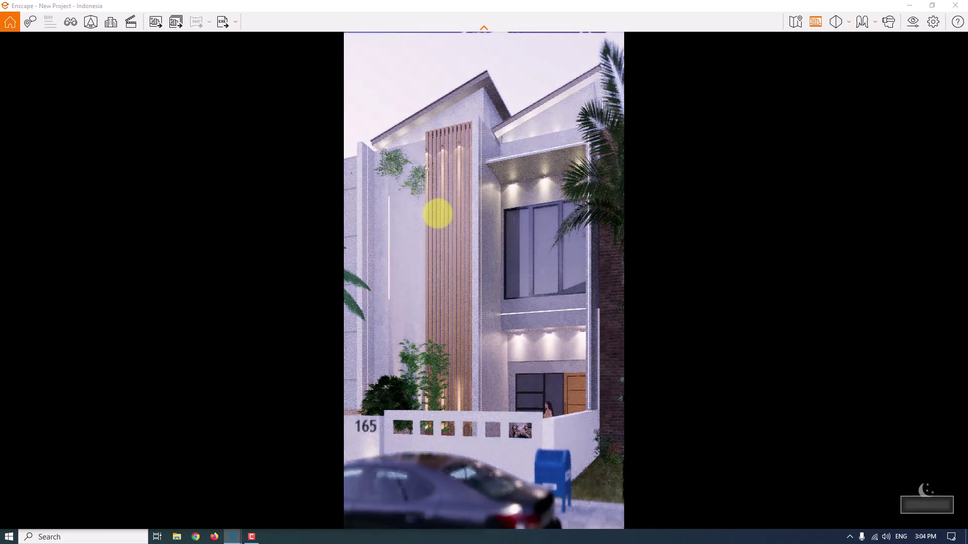
{"action": "key", "text": "shift+u"}
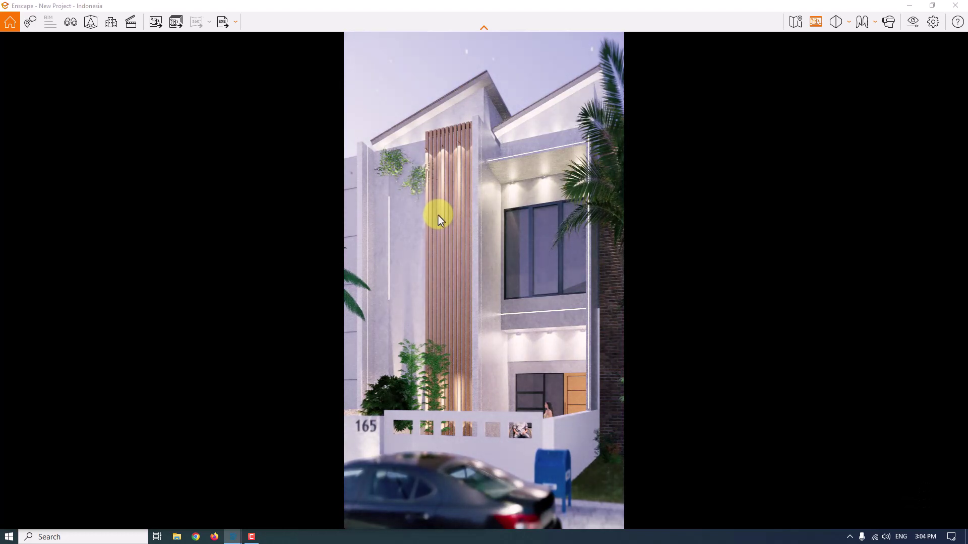
{"action": "key", "text": "F11"}
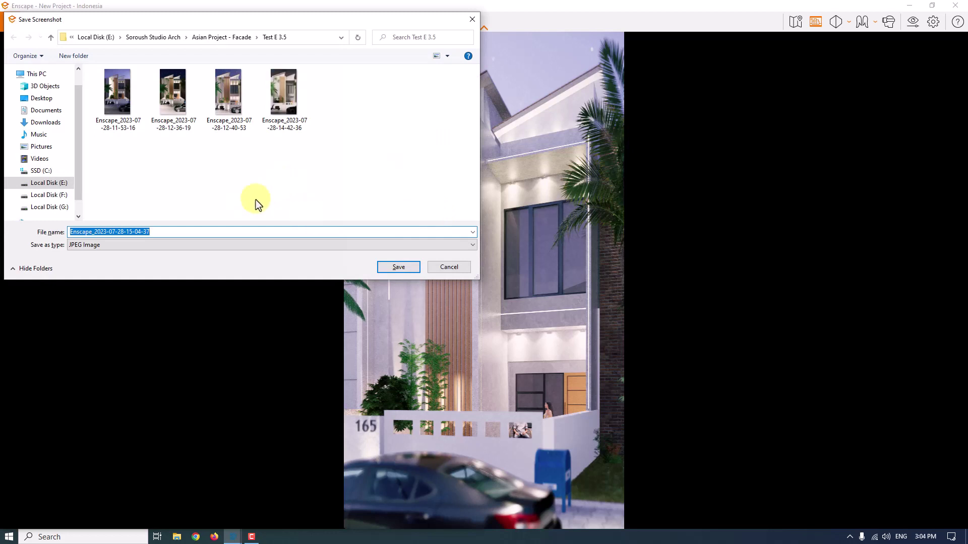
{"action": "left_click", "coordinate": [41, 97]}
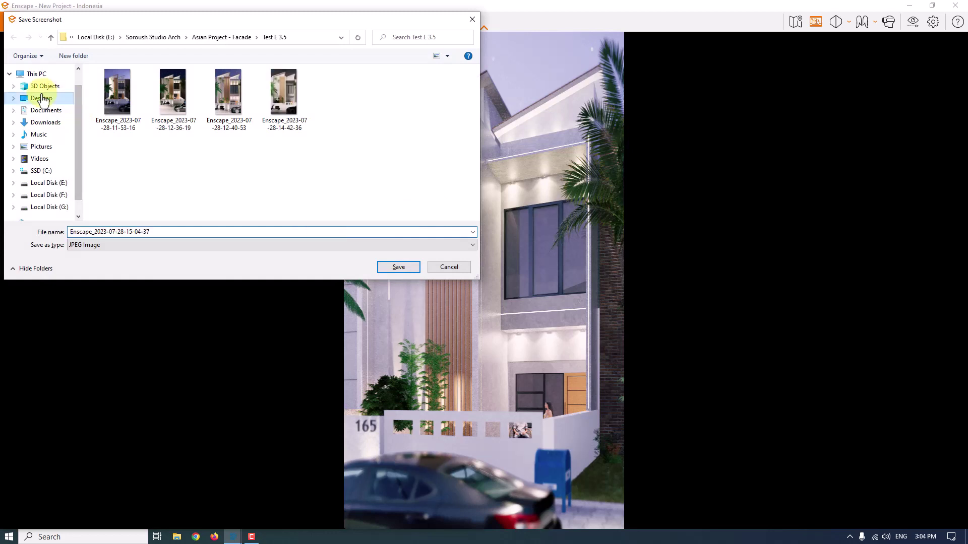
{"action": "double_click", "coordinate": [150, 232]}
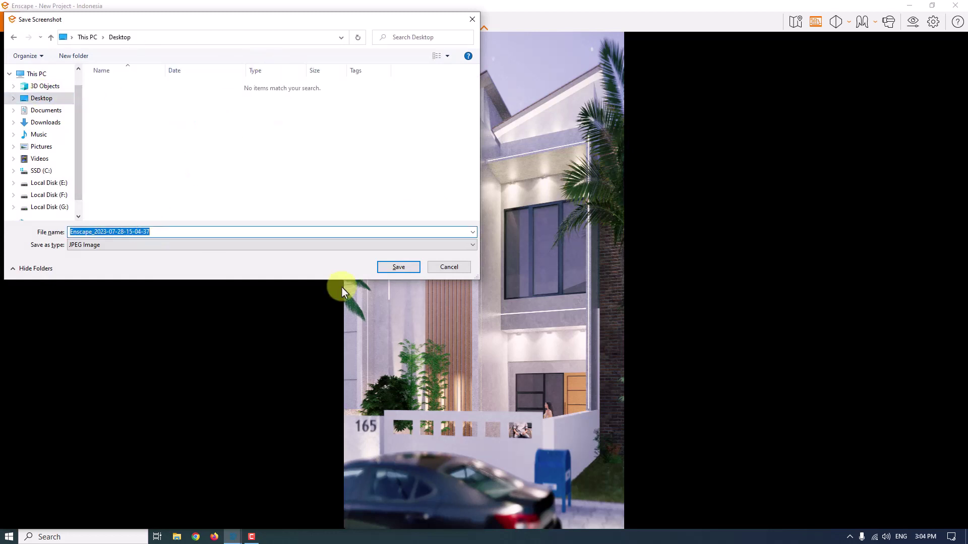
{"action": "left_click", "coordinate": [397, 267]}
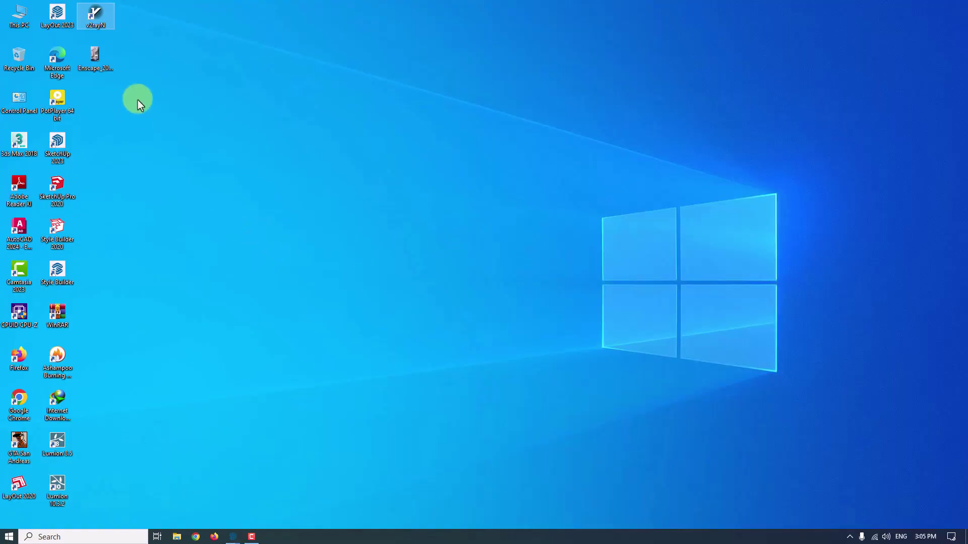
{"action": "double_click", "coordinate": [96, 57]}
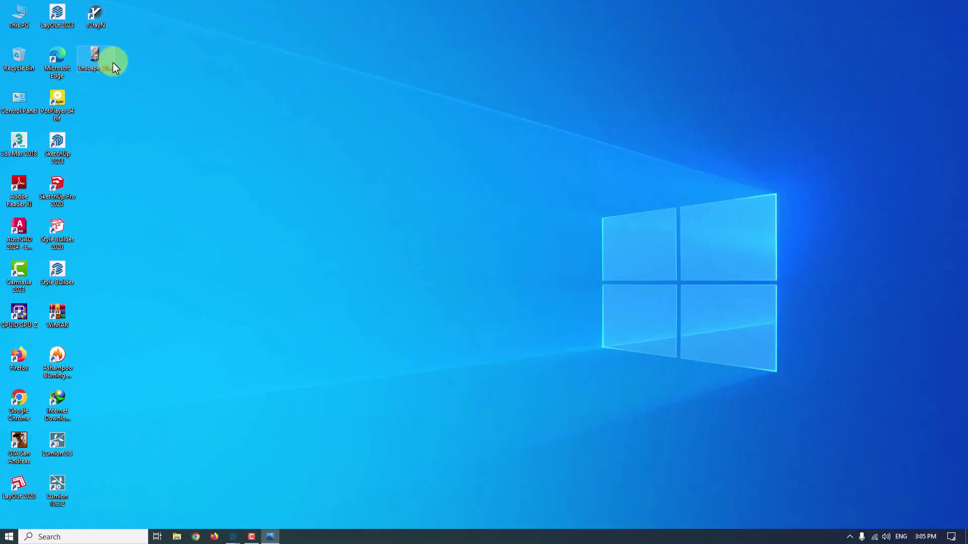
{"action": "scroll", "coordinate": [397, 230], "scroll_direction": "up", "scroll_amount": 5}
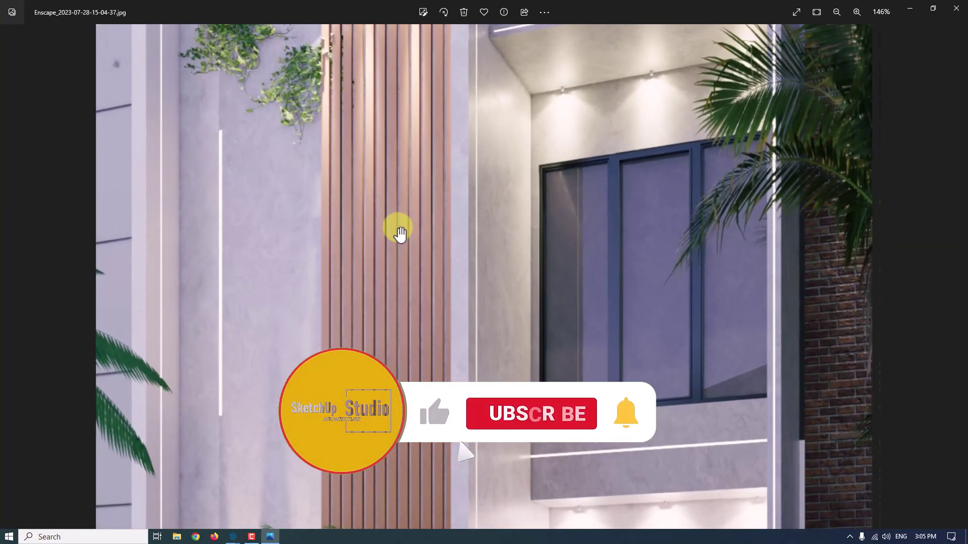
{"action": "scroll", "coordinate": [400, 233], "scroll_direction": "down", "scroll_amount": 5}
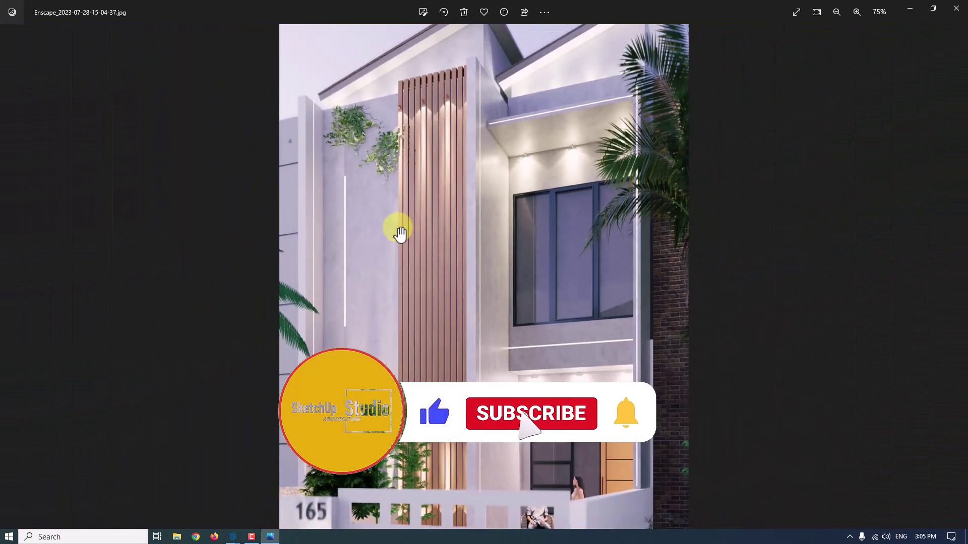
{"action": "scroll", "coordinate": [400, 233], "scroll_direction": "down", "scroll_amount": 2}
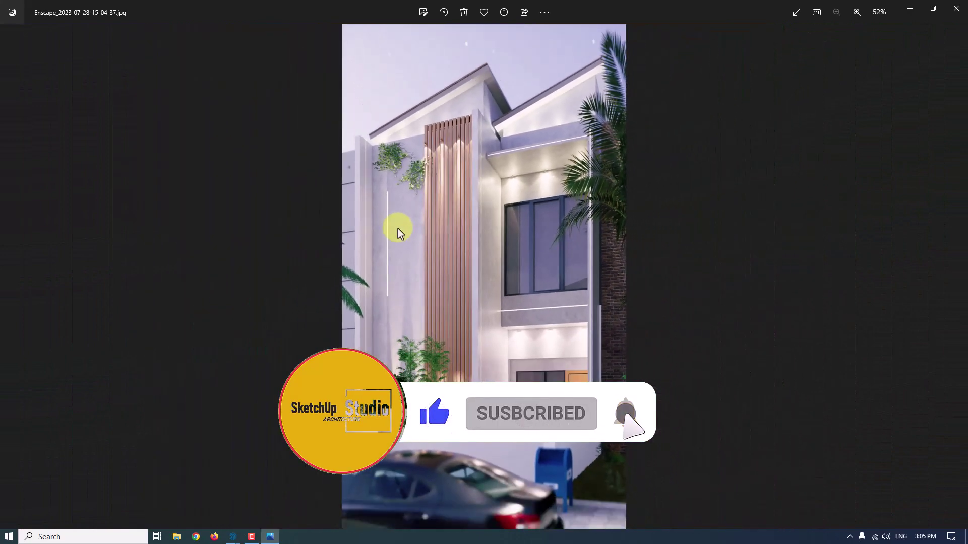